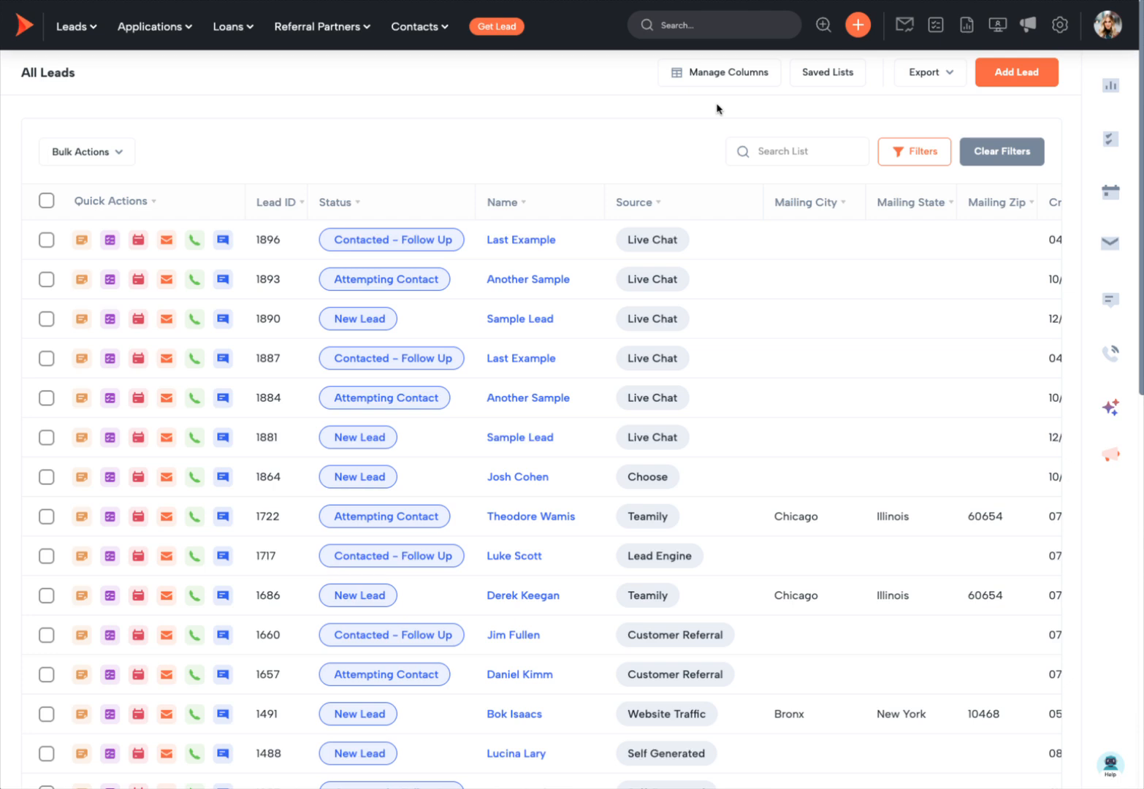
- Review the columns and records in the All Leads list
scroll(748, 261, right, 5)
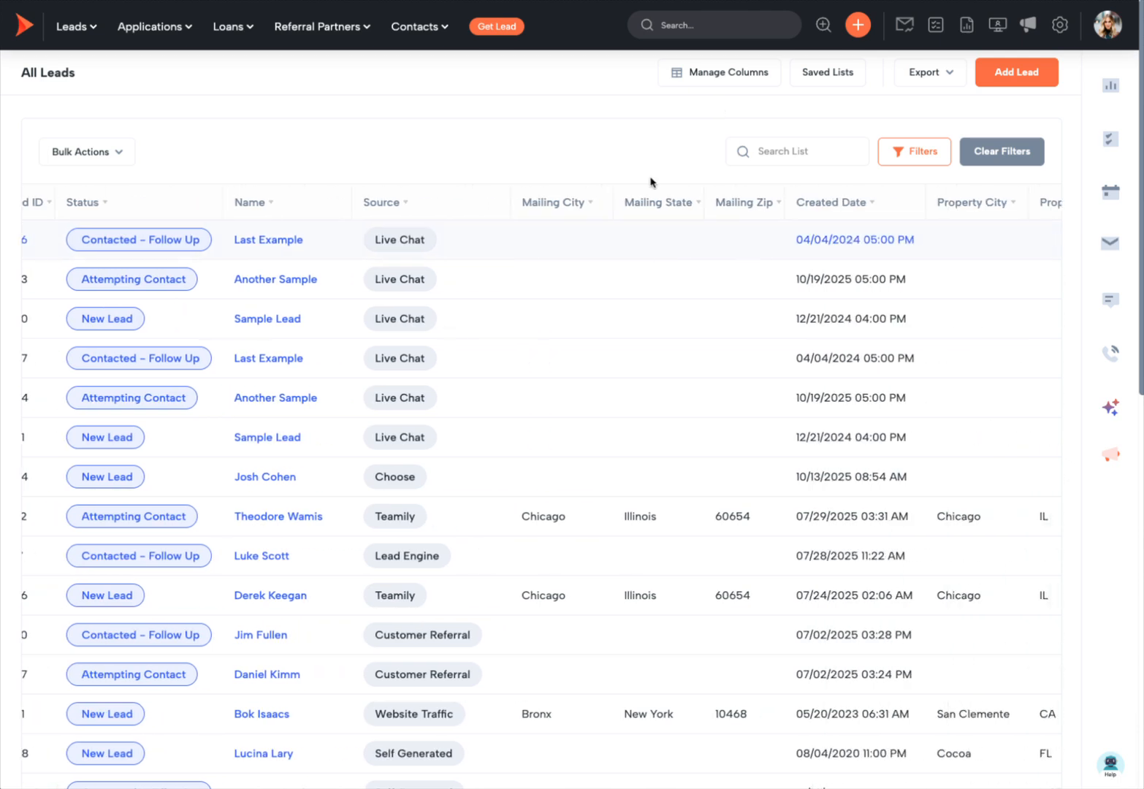
scroll(753, 406, down, 5)
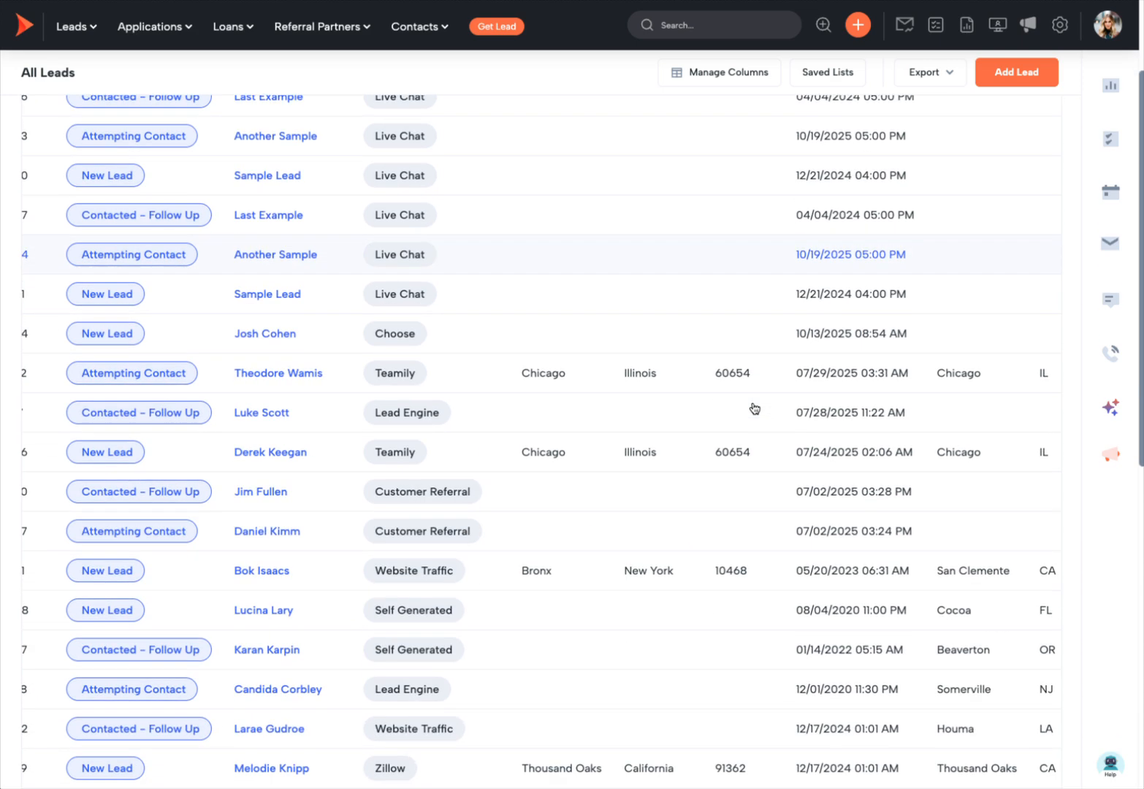
scroll(566, 515, right, 6)
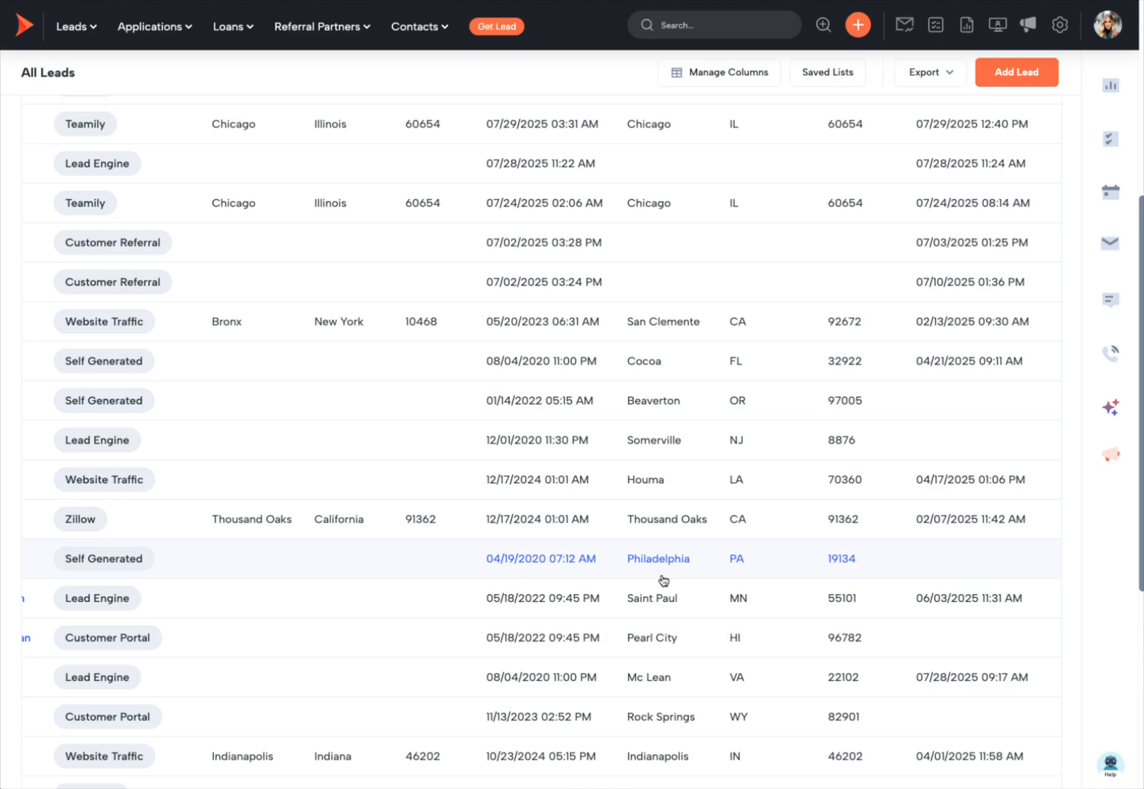
scroll(662, 580, up, 5)
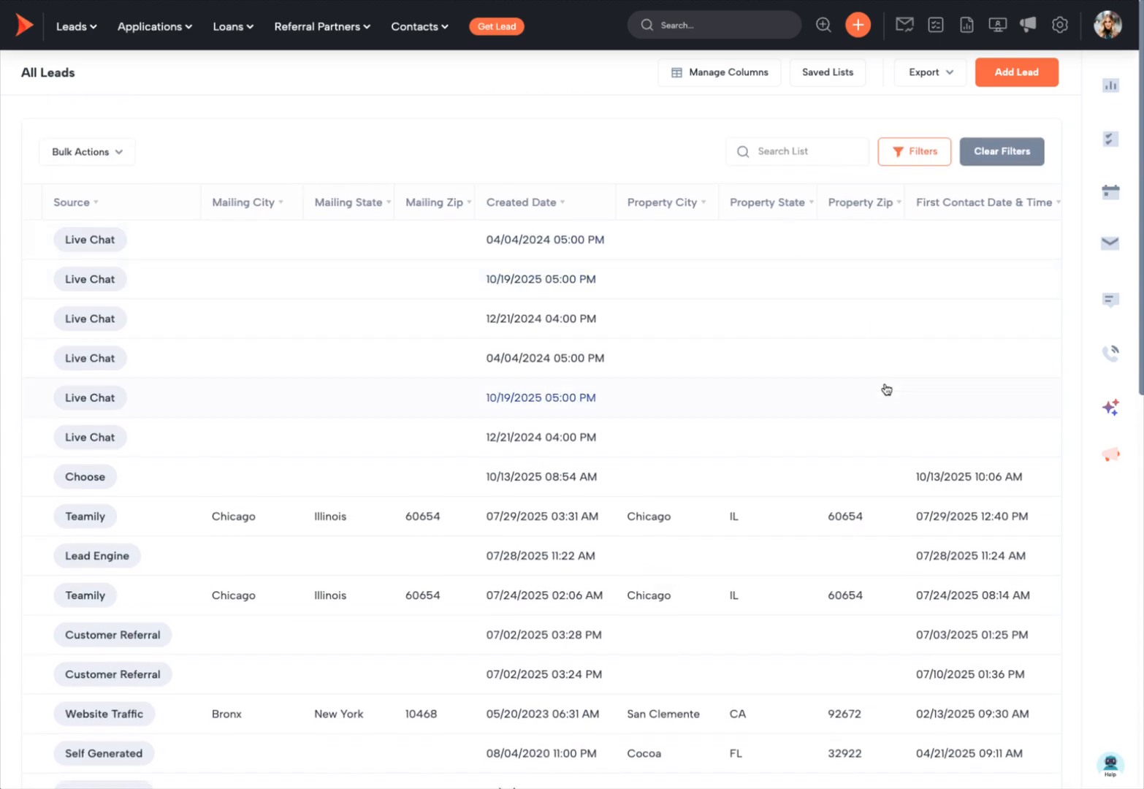
scroll(886, 390, left, 10)
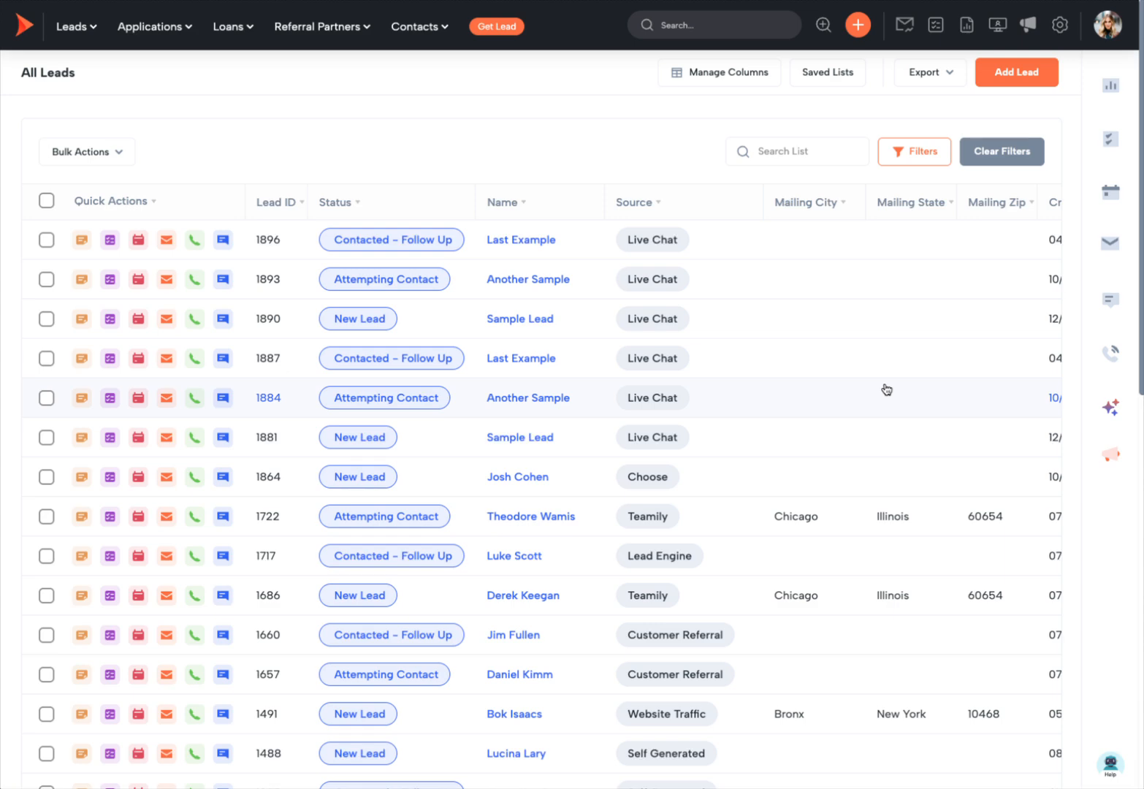
scroll(886, 389, down, 1)
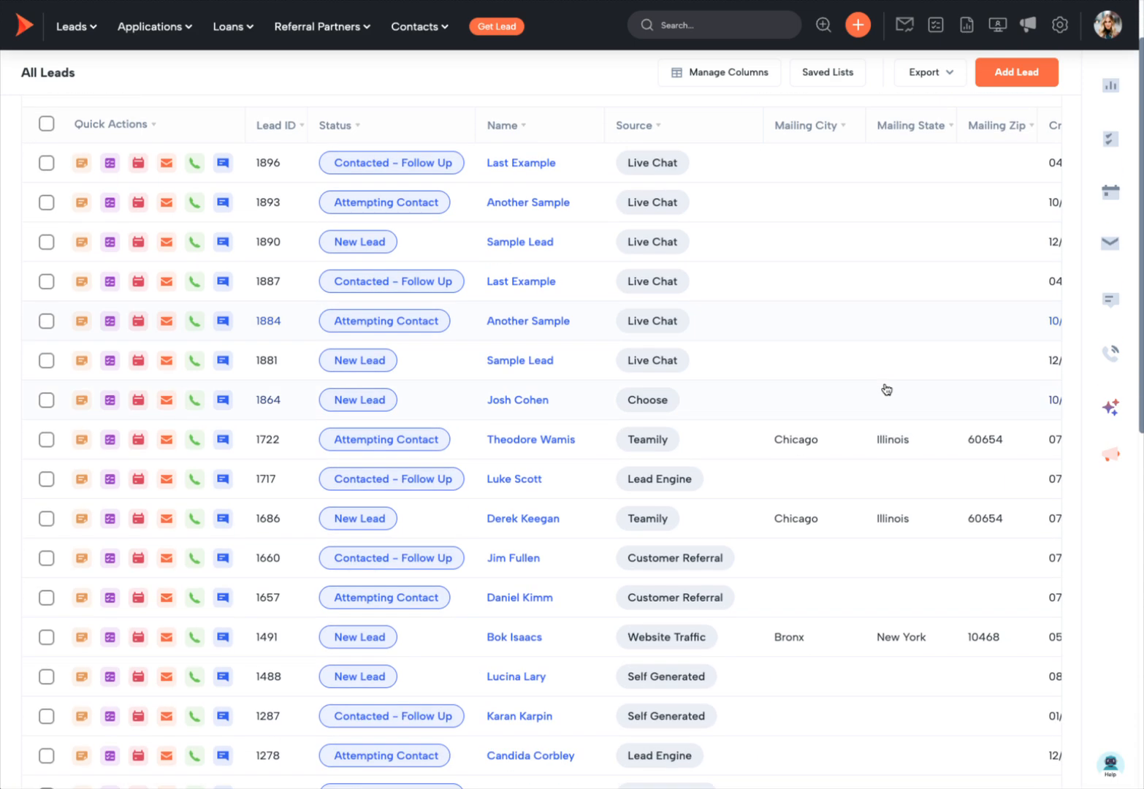
scroll(886, 389, up, 1)
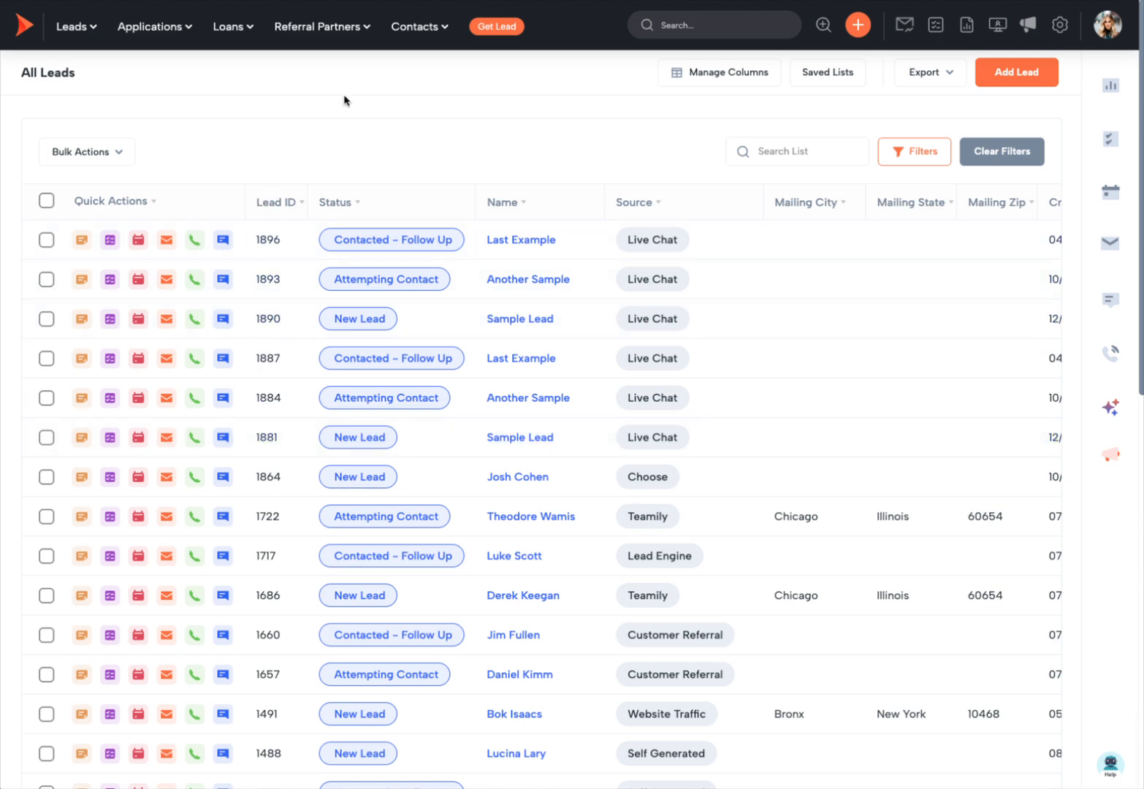
- Export the leads list as CSV and download the resulting file from the Export Report
click(943, 79)
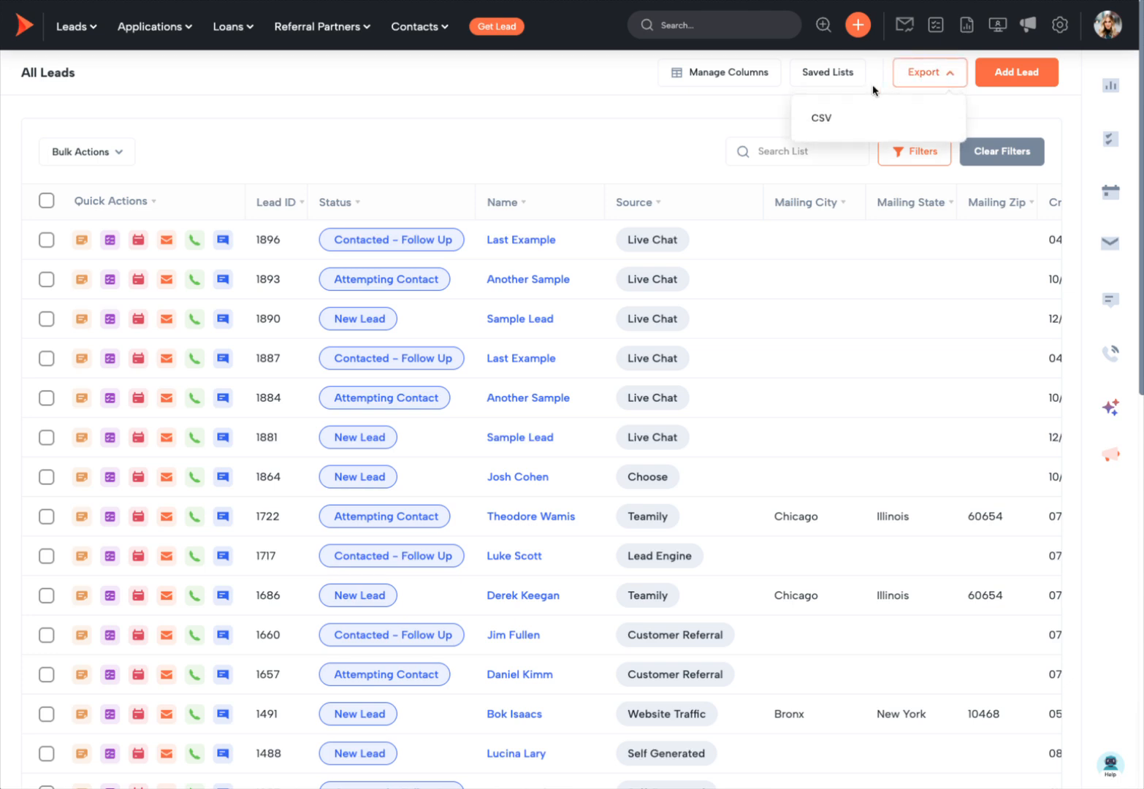
click(852, 122)
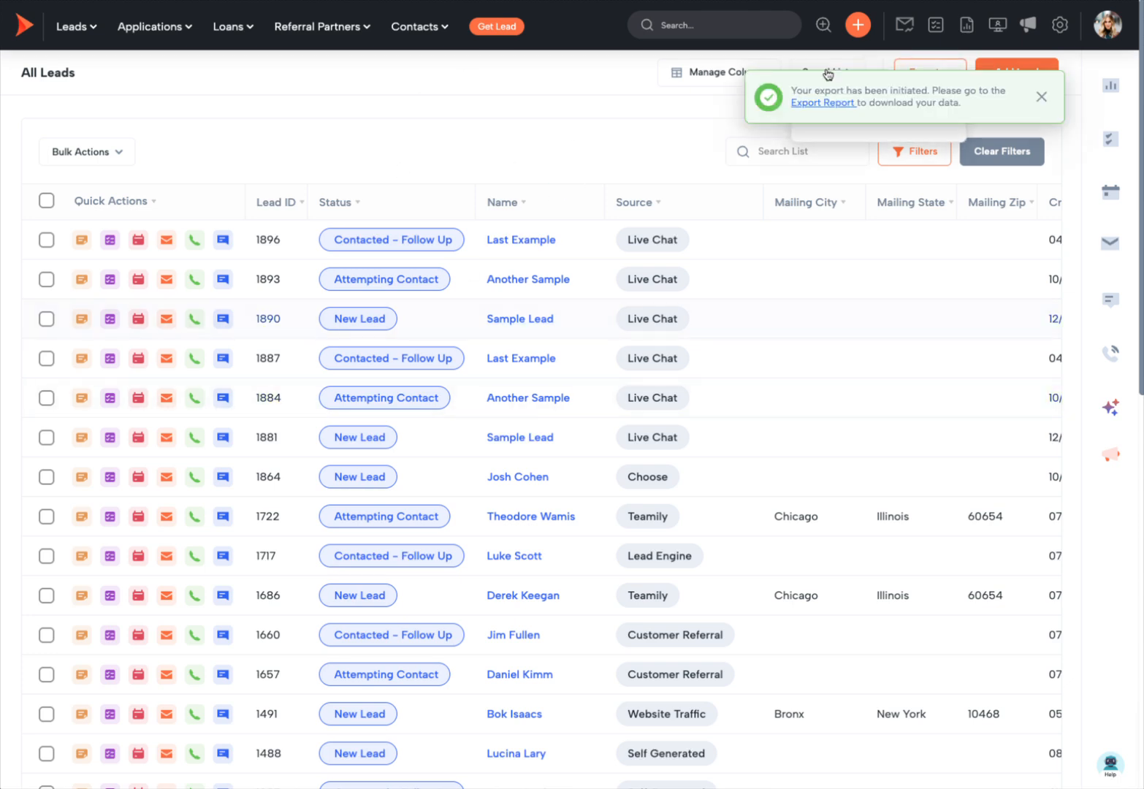
click(801, 103)
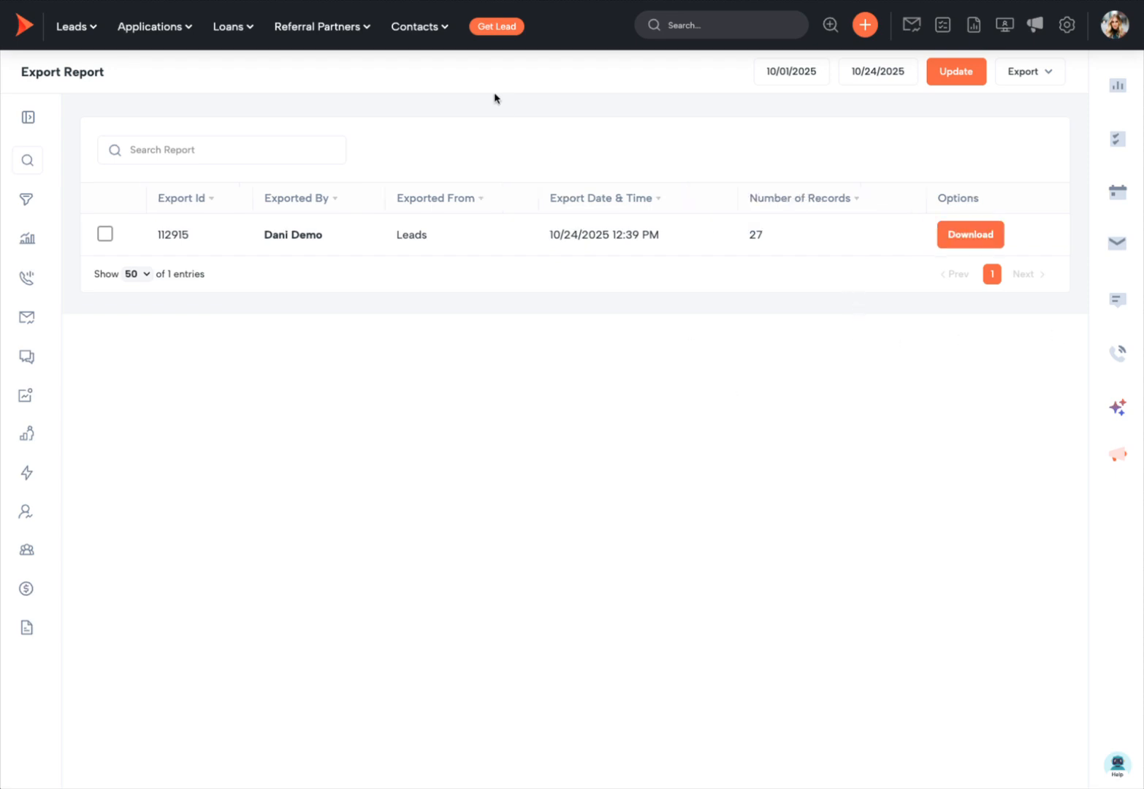
click(973, 234)
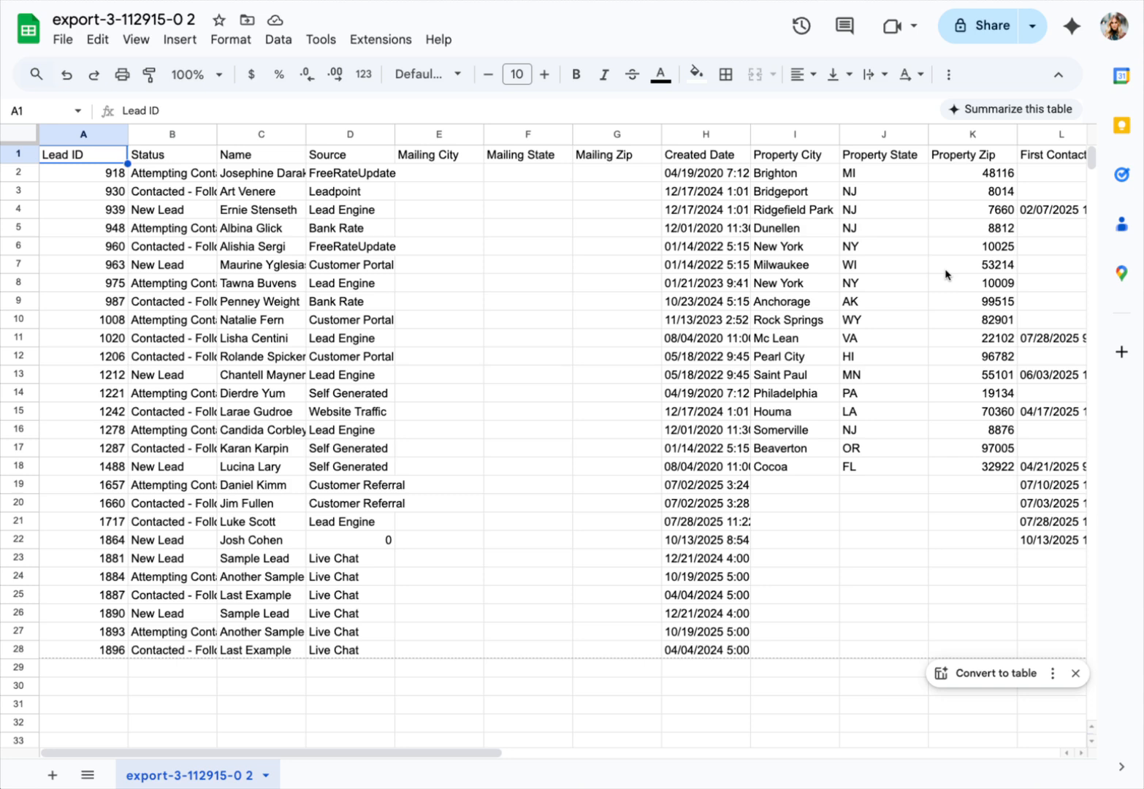
- In Google Sheets, copy the Property City, State and Zip values in I2:K18 into the Mailing City, State and Zip columns from E2
scroll(945, 274, right, 5)
scroll(945, 275, left, 5)
drag(813, 182, 999, 468)
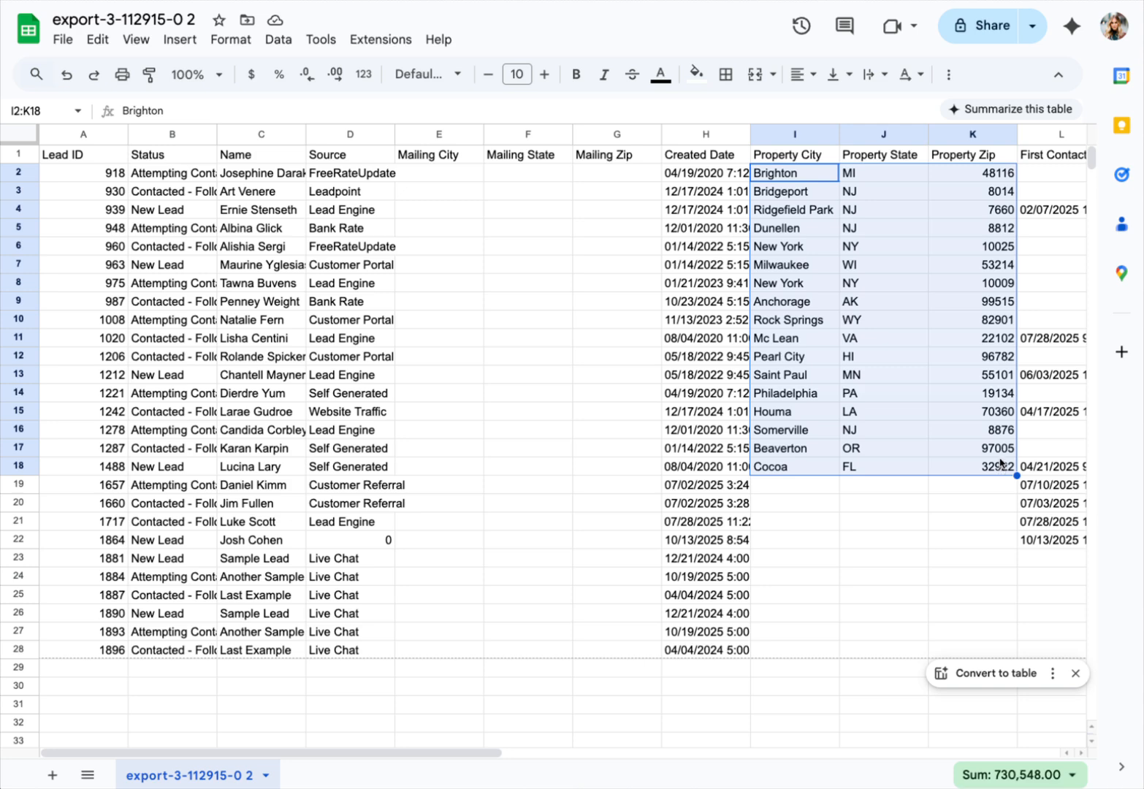
key(ctrl+c)
click(431, 179)
key(ctrl+v)
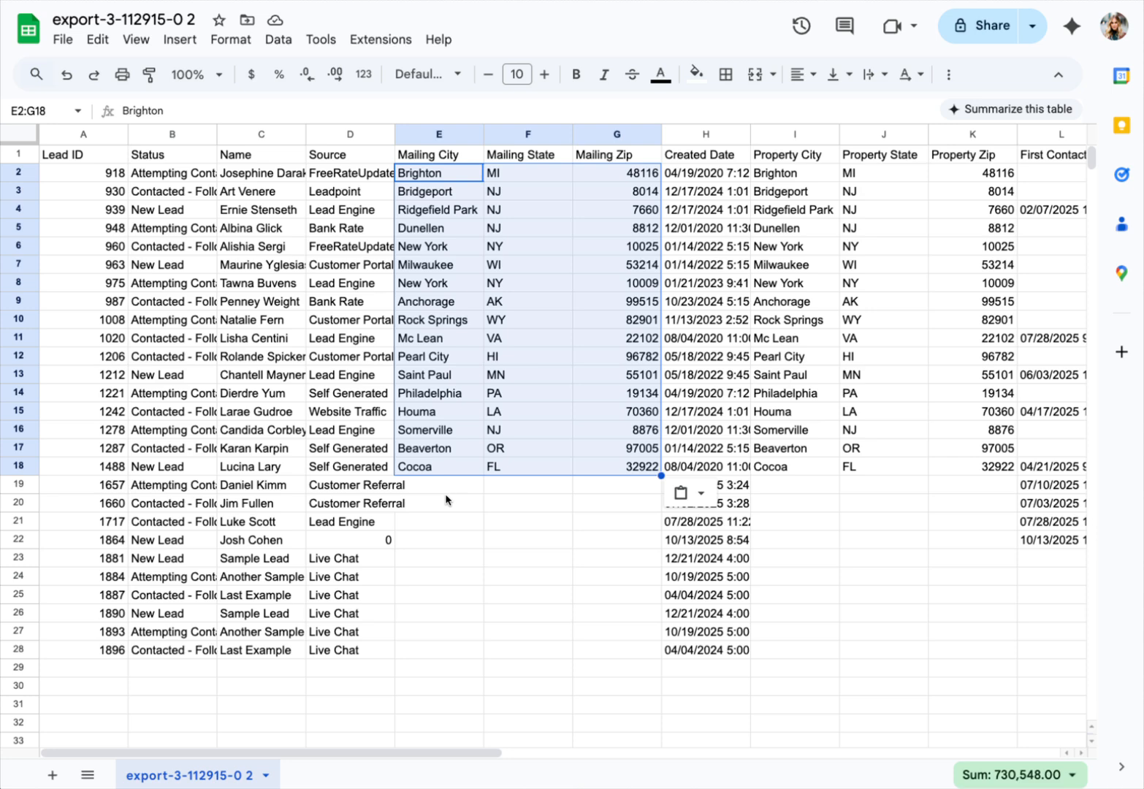
click(512, 558)
- Delete rows 19 to 1000, below the leads that have mailing addresses
click(89, 136)
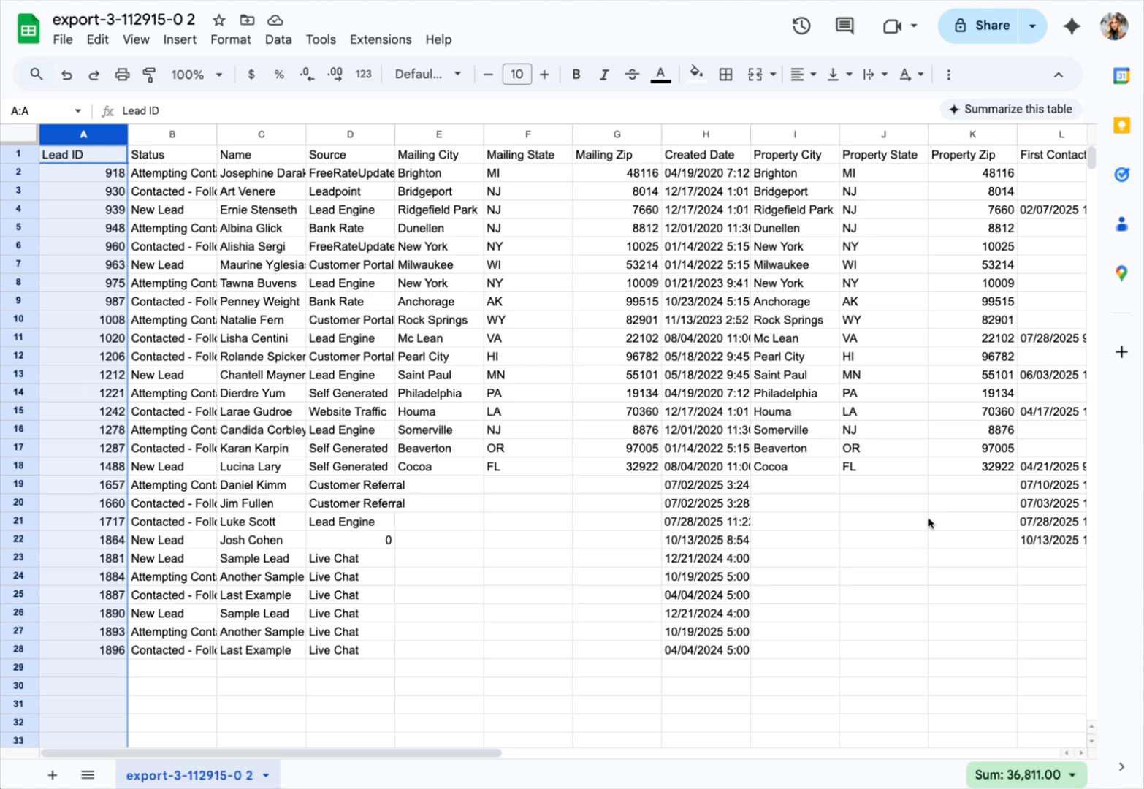
click(365, 557)
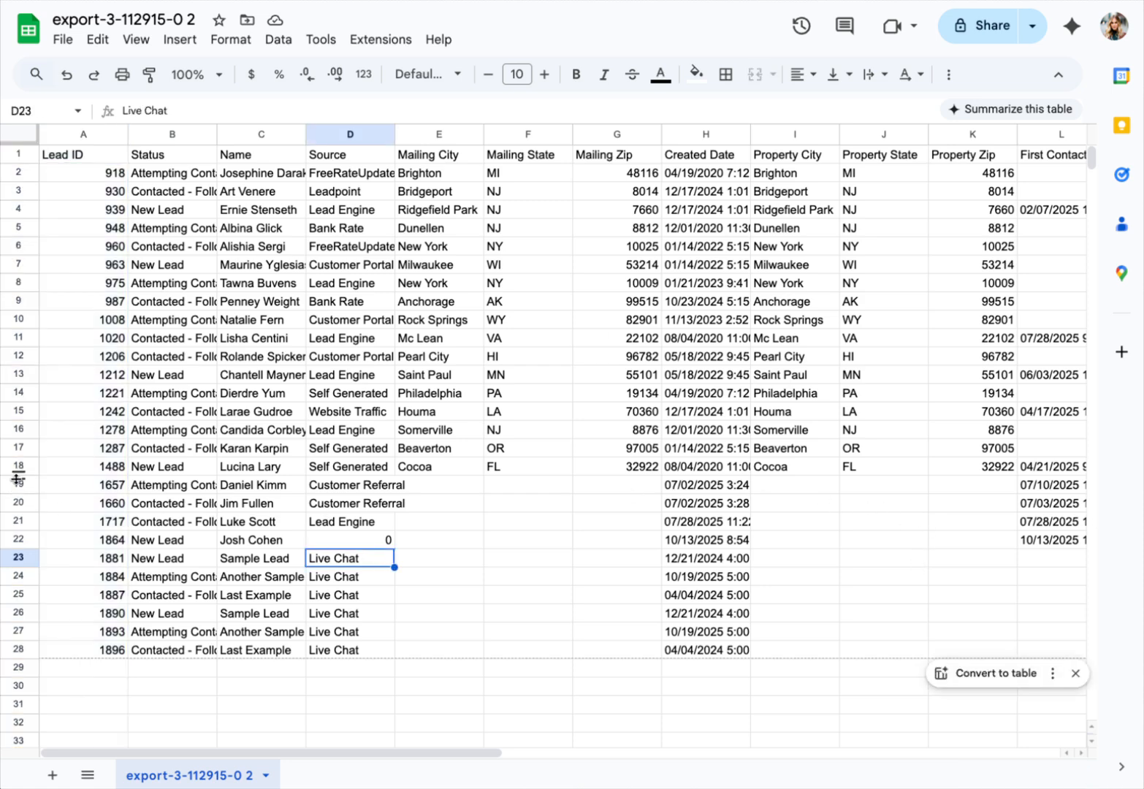
click(18, 484)
drag(1095, 169, 161, 651)
shift+click(17, 693)
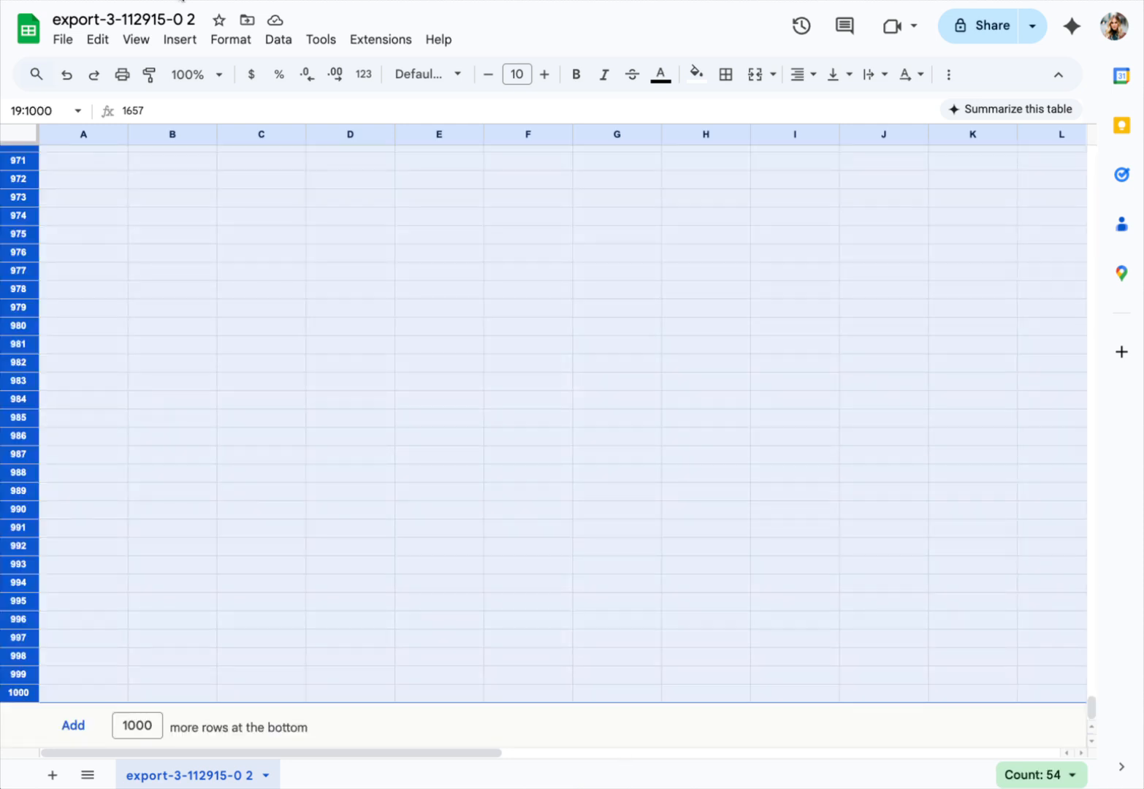
click(100, 41)
mouse_move(329, 295)
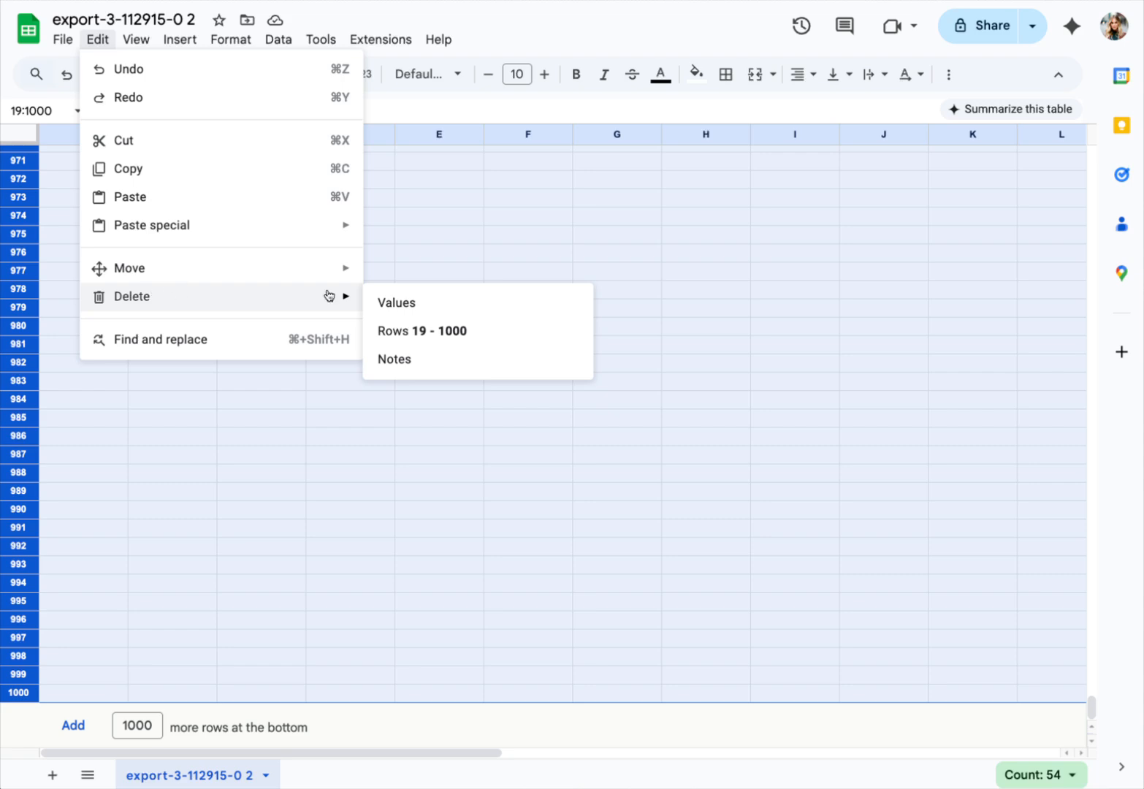
click(473, 330)
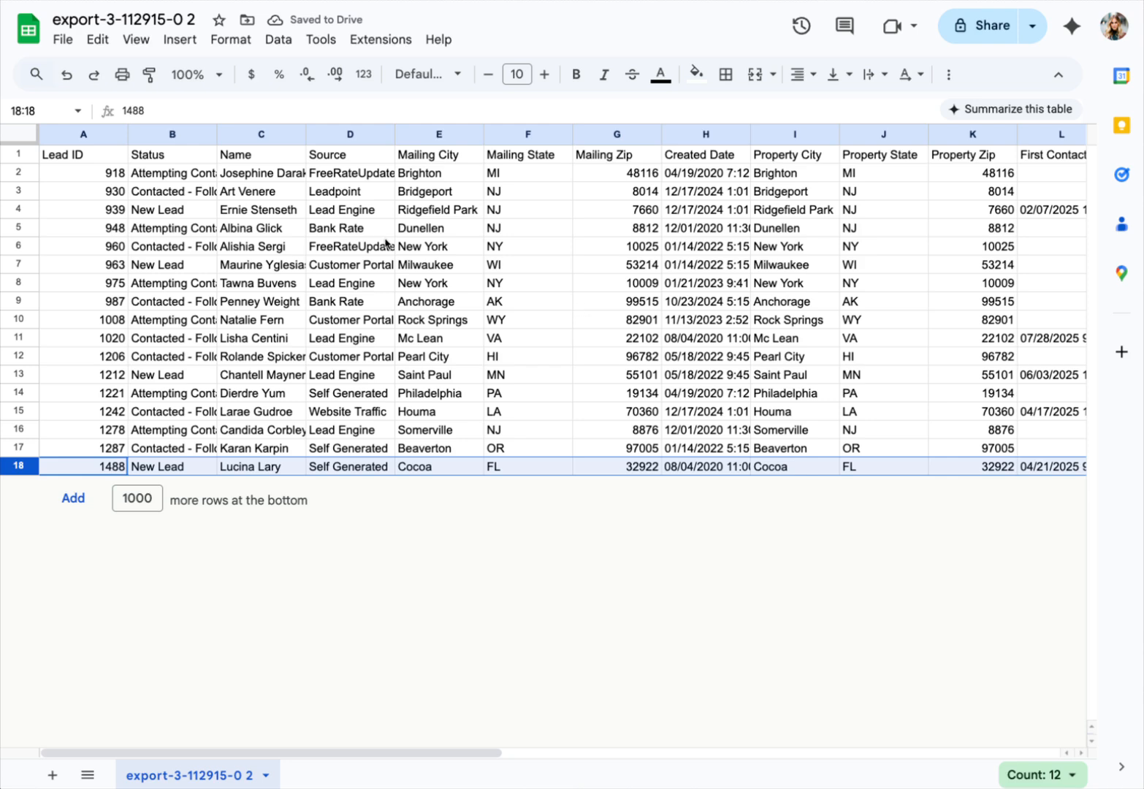
- Delete the Status, Name and Source columns (B to D)
drag(345, 134, 175, 133)
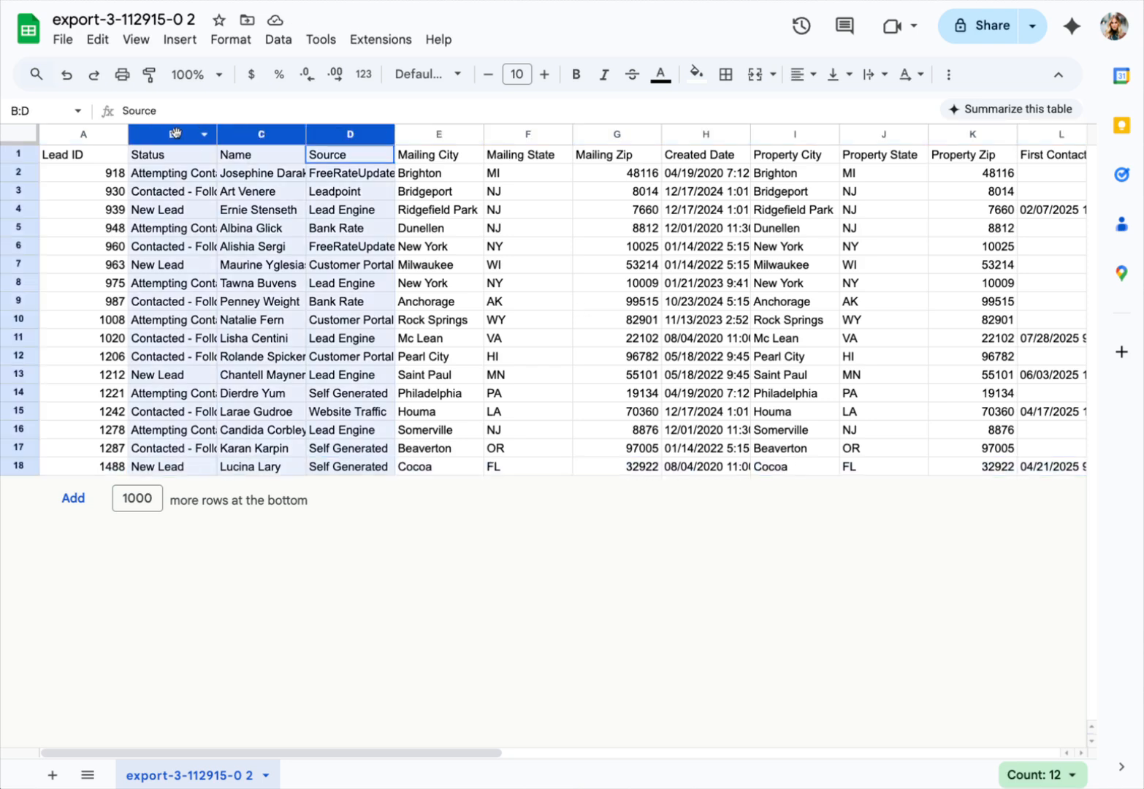
click(97, 39)
mouse_move(261, 300)
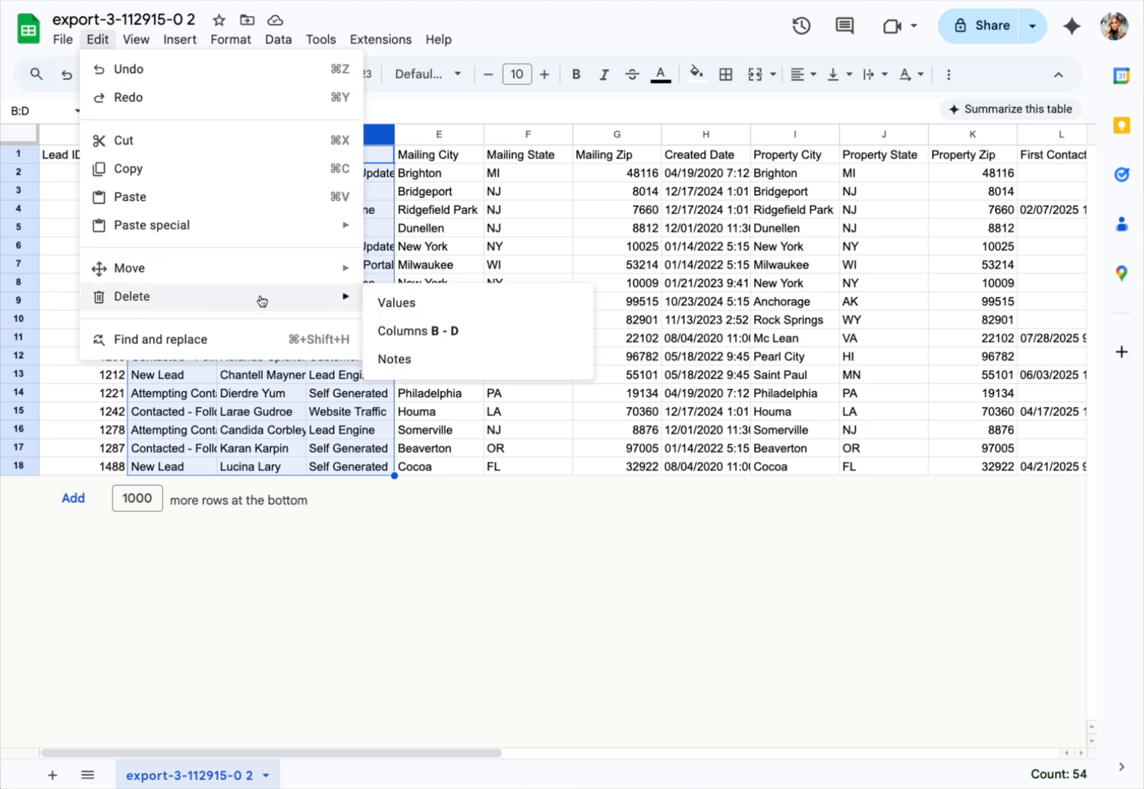
click(418, 331)
- Delete all columns from Created Date onward (E to W), keeping only Lead ID, Mailing City, Mailing State and Mailing Zip
click(81, 133)
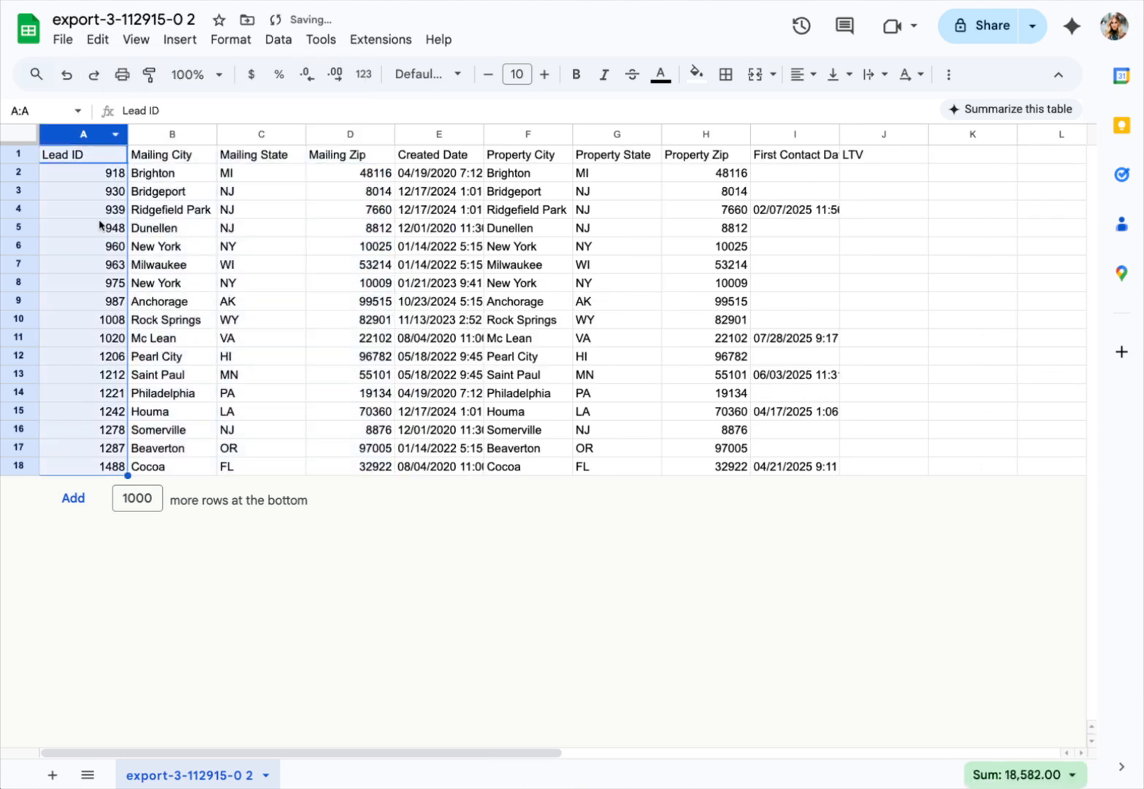
click(175, 138)
click(253, 135)
click(350, 135)
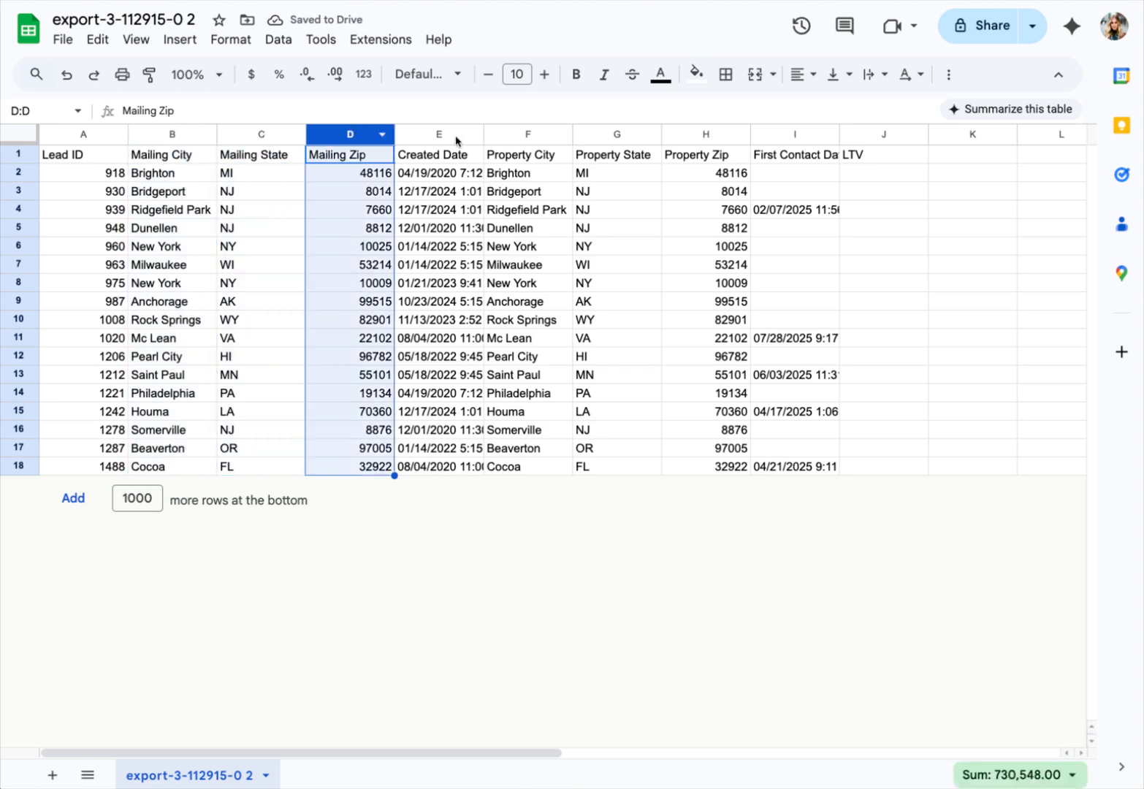
drag(438, 135, 1092, 135)
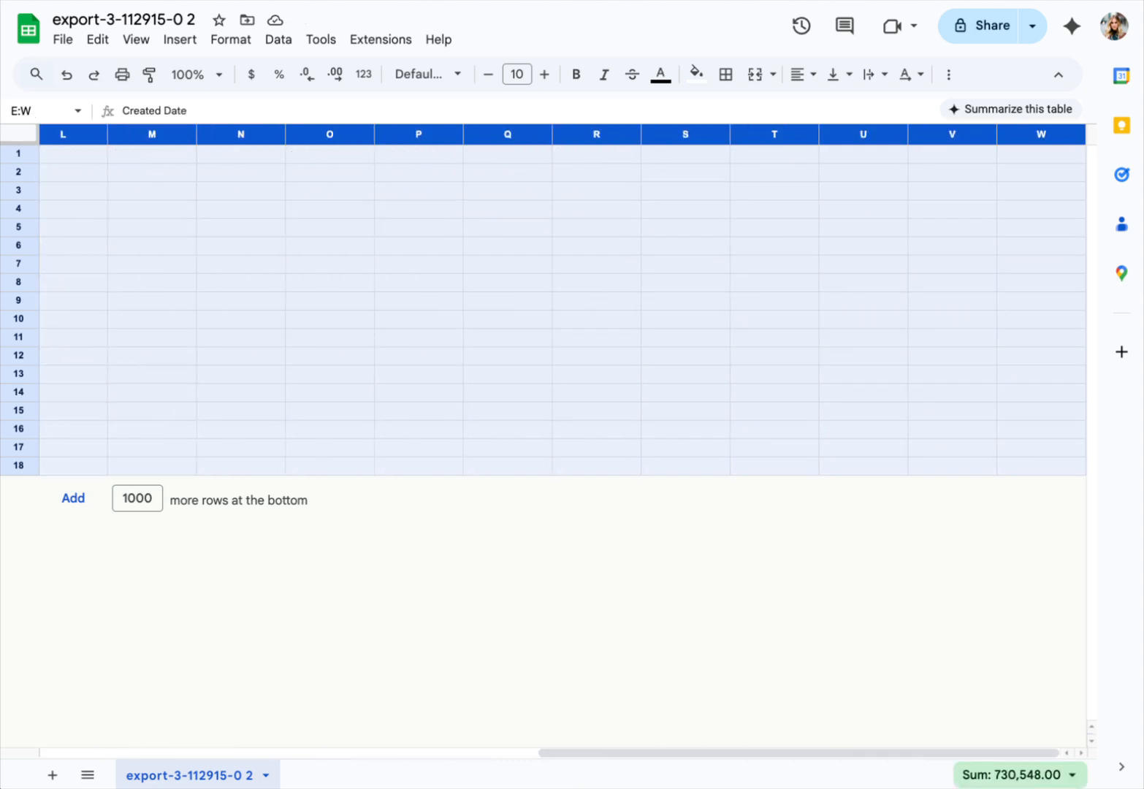
click(97, 39)
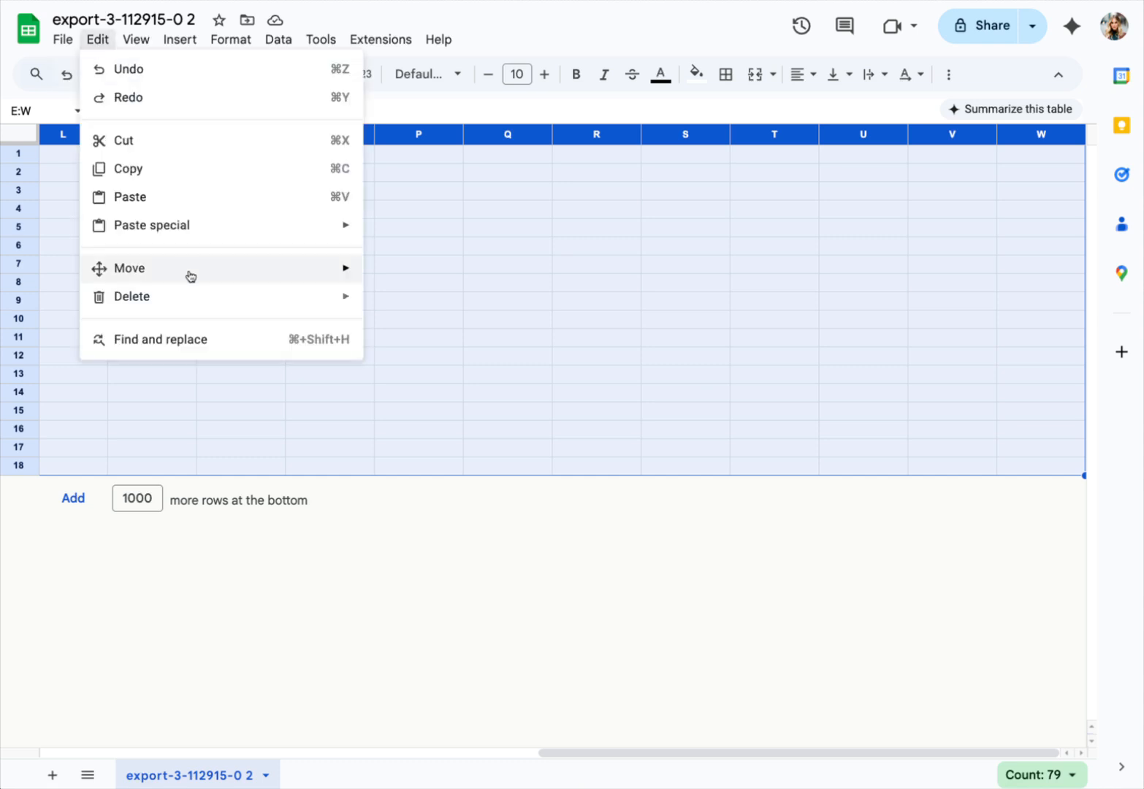
mouse_move(187, 296)
click(535, 331)
click(373, 319)
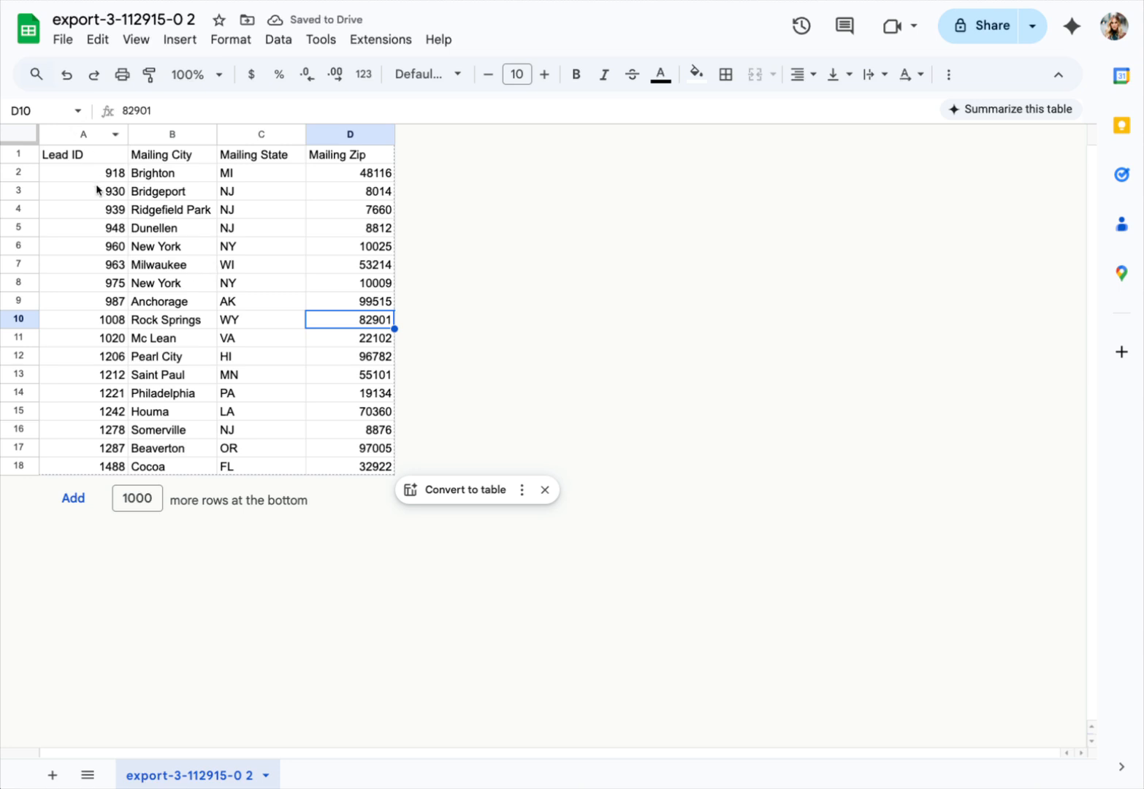
click(285, 299)
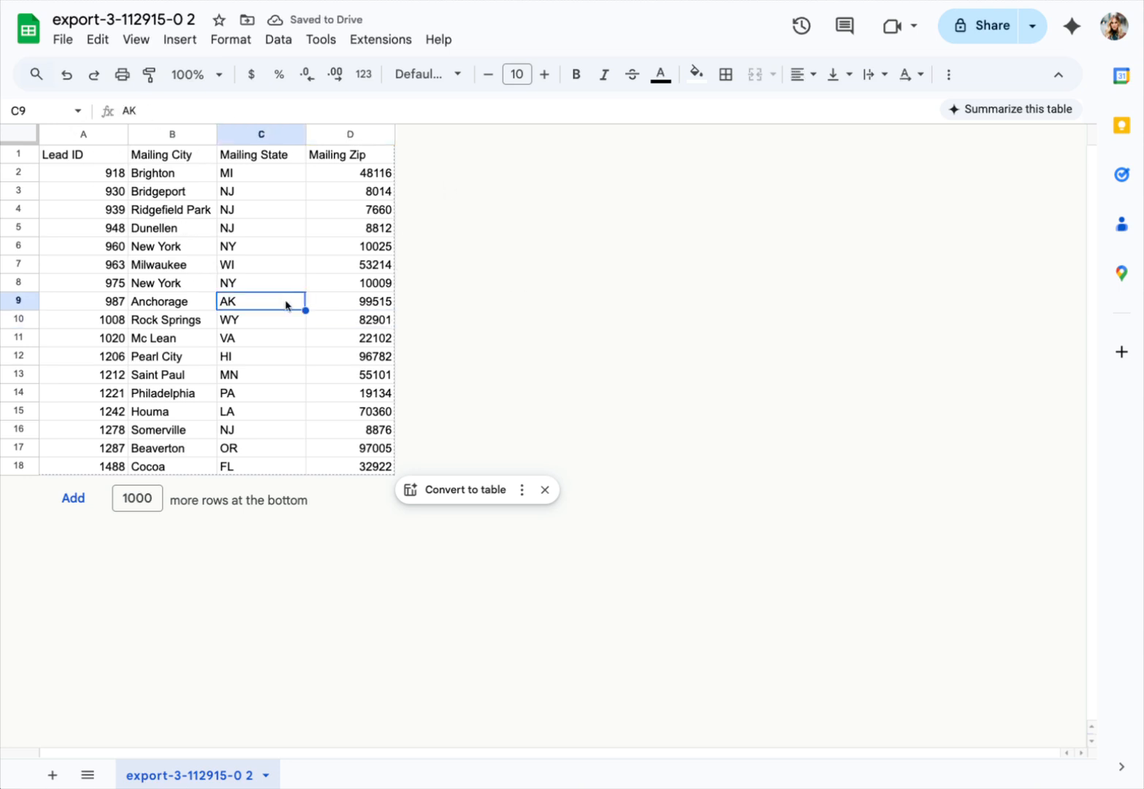
- Download the cleaned sheet as a Comma Separated Values (.csv) file
click(62, 40)
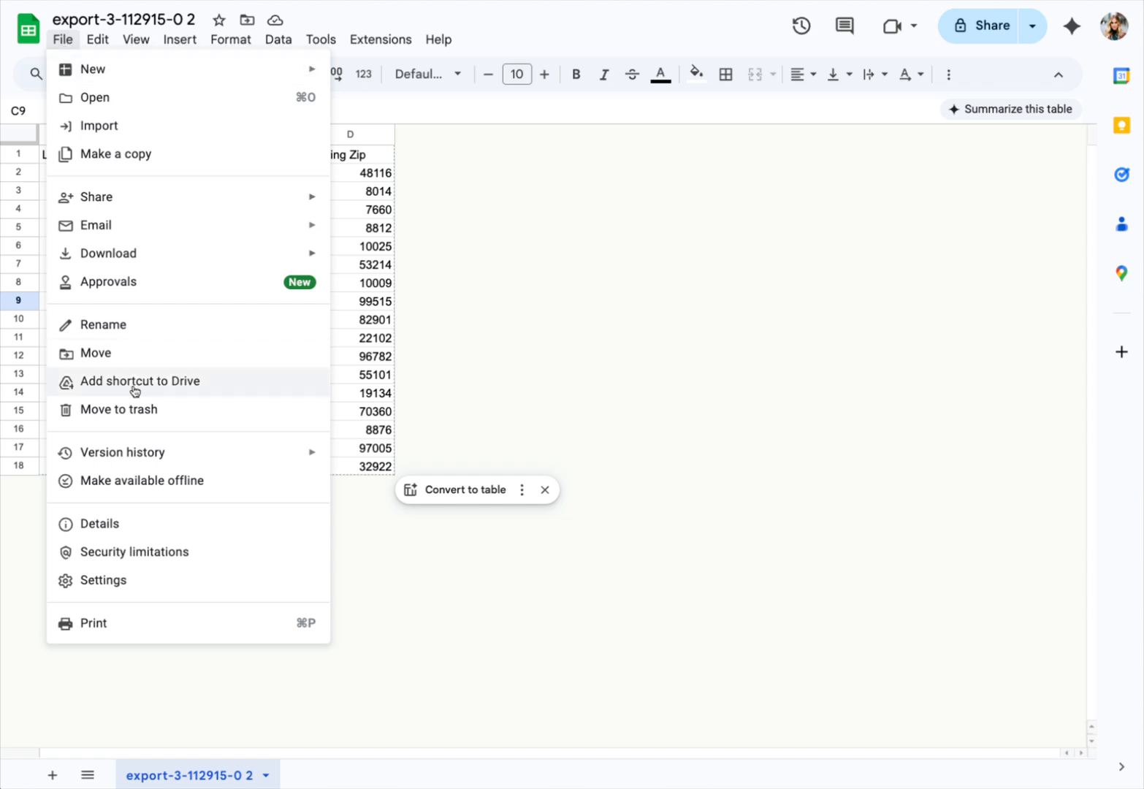
mouse_move(158, 256)
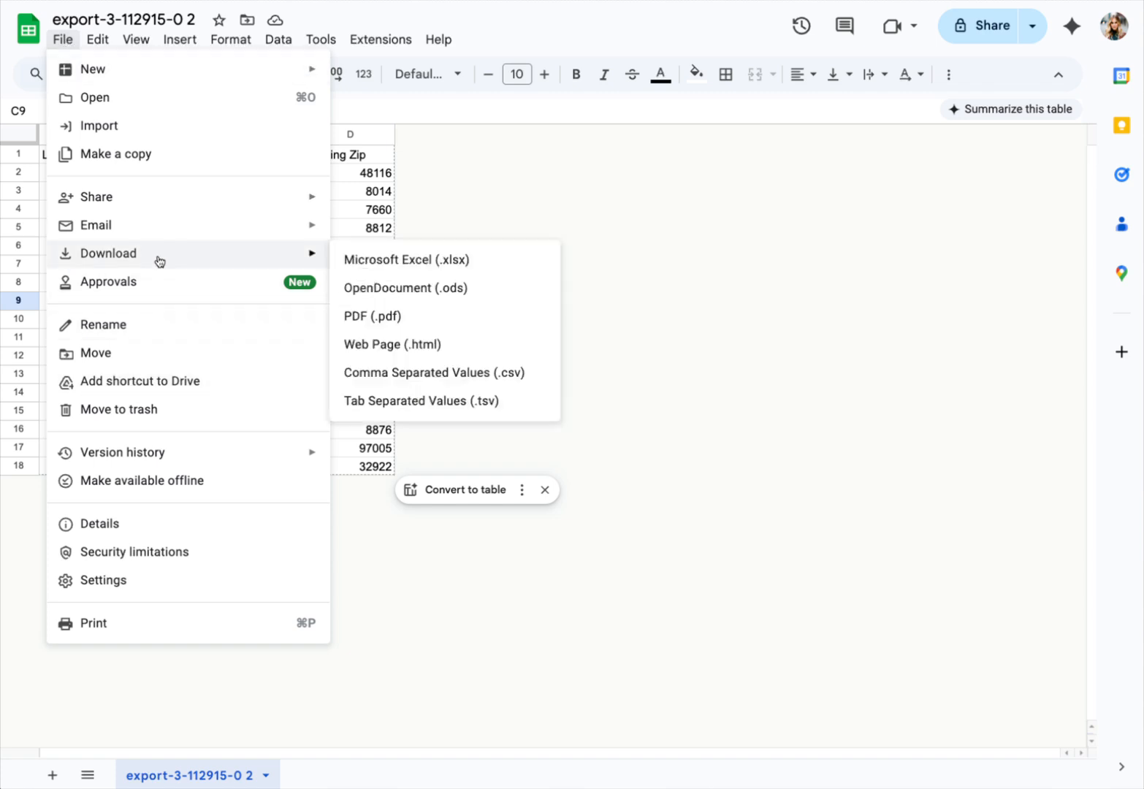
click(454, 371)
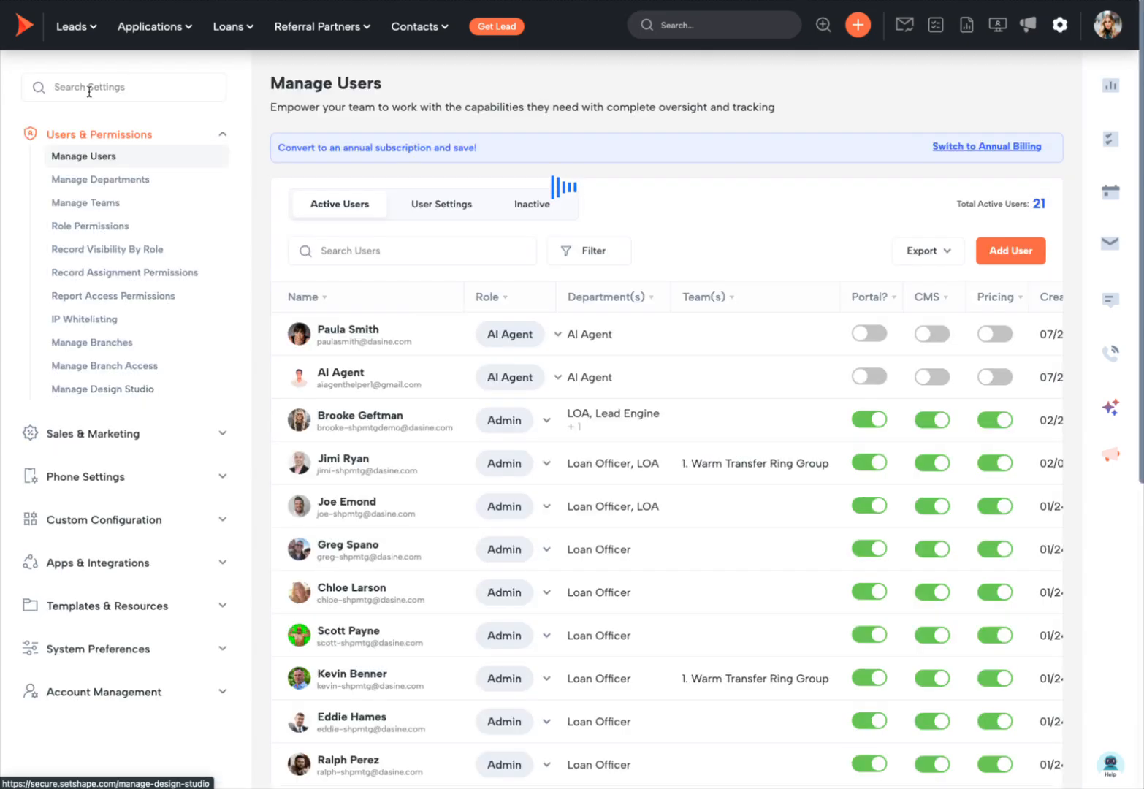
- In Shape, search the settings for "bulk" to open Bulk Record Update and upload "export-3-112915-0 2 - export-3-112915-0 2.csv"
click(133, 87)
text(bulk)
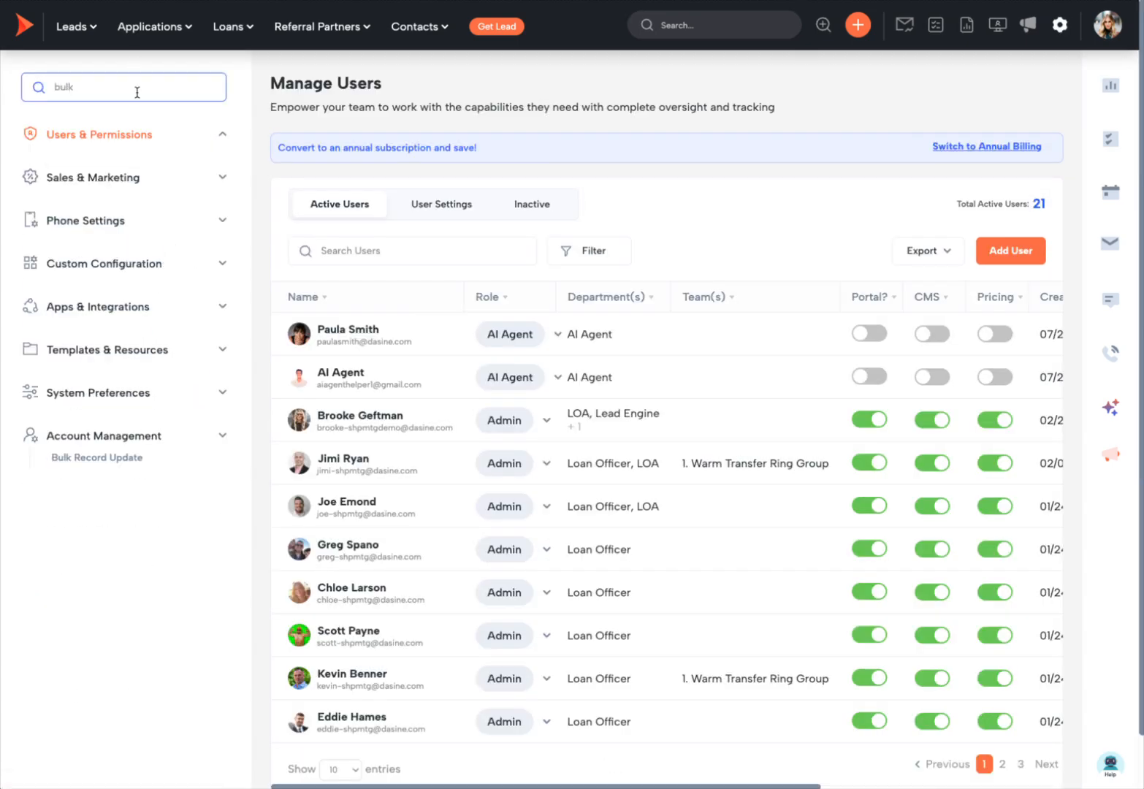
click(128, 460)
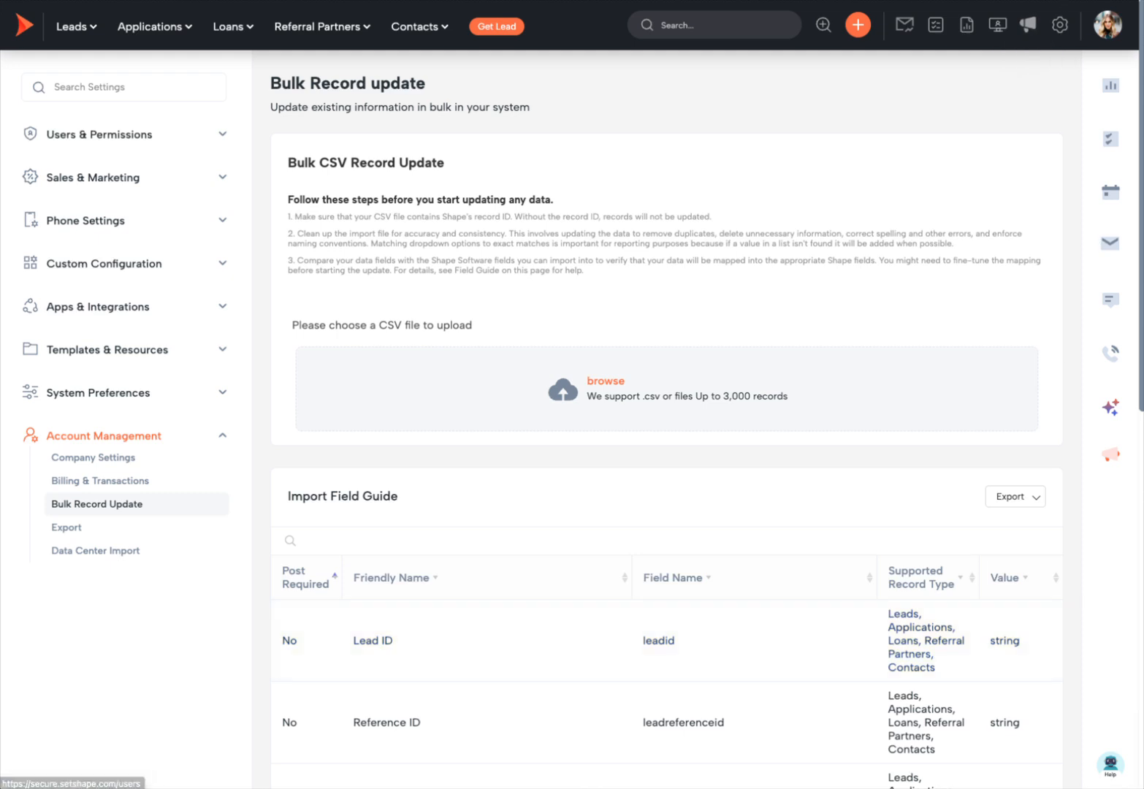
click(1078, 1)
drag(972, 63, 746, 385)
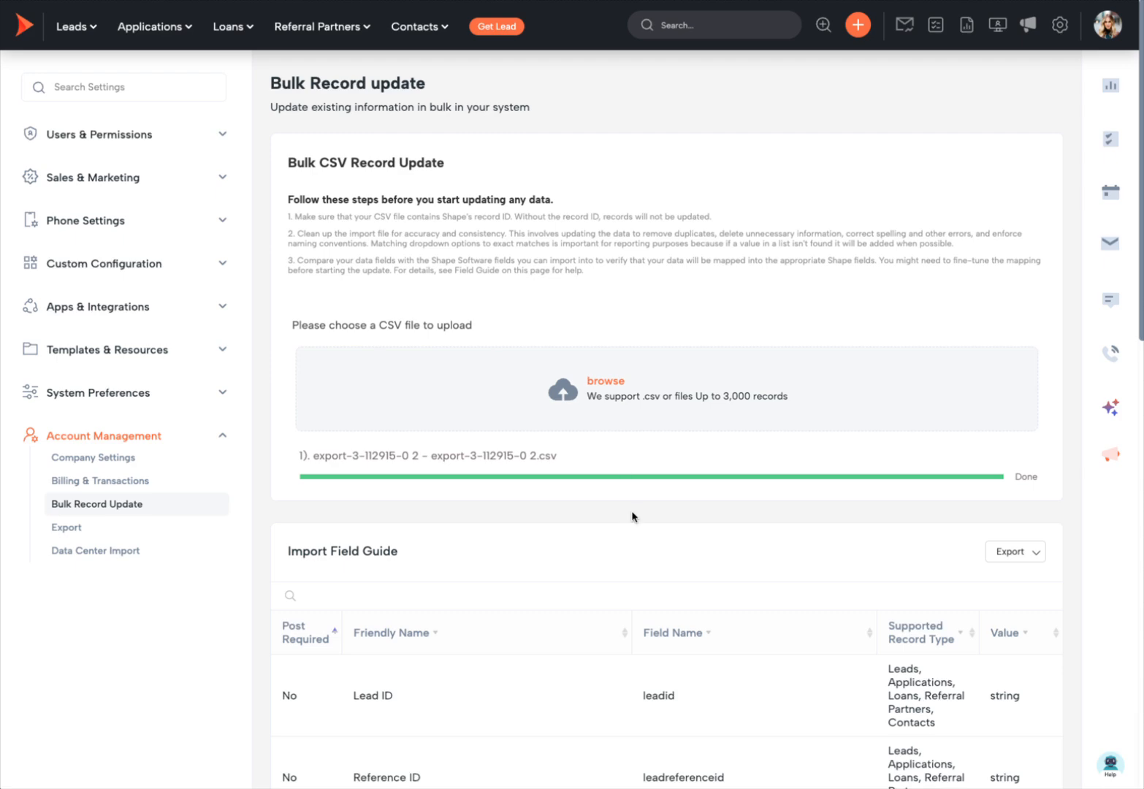
- Map the CSV's Lead ID column to the leadid field
scroll(633, 516, down, 15)
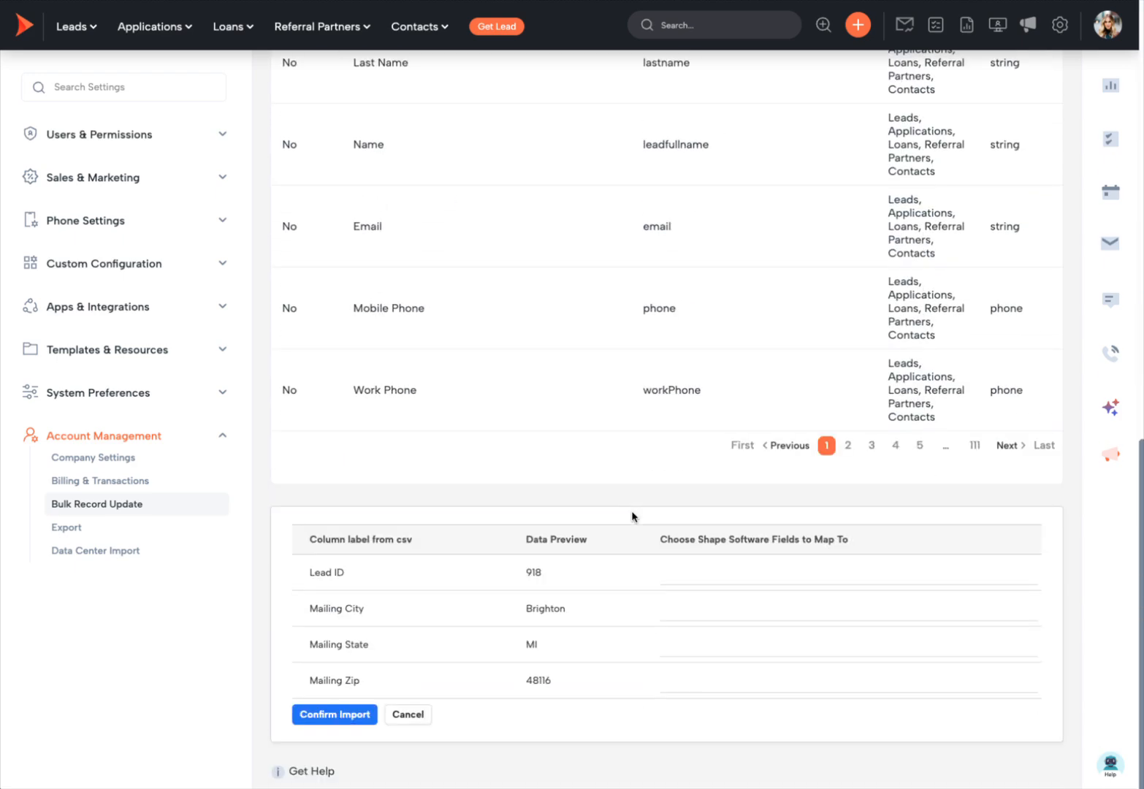
click(698, 573)
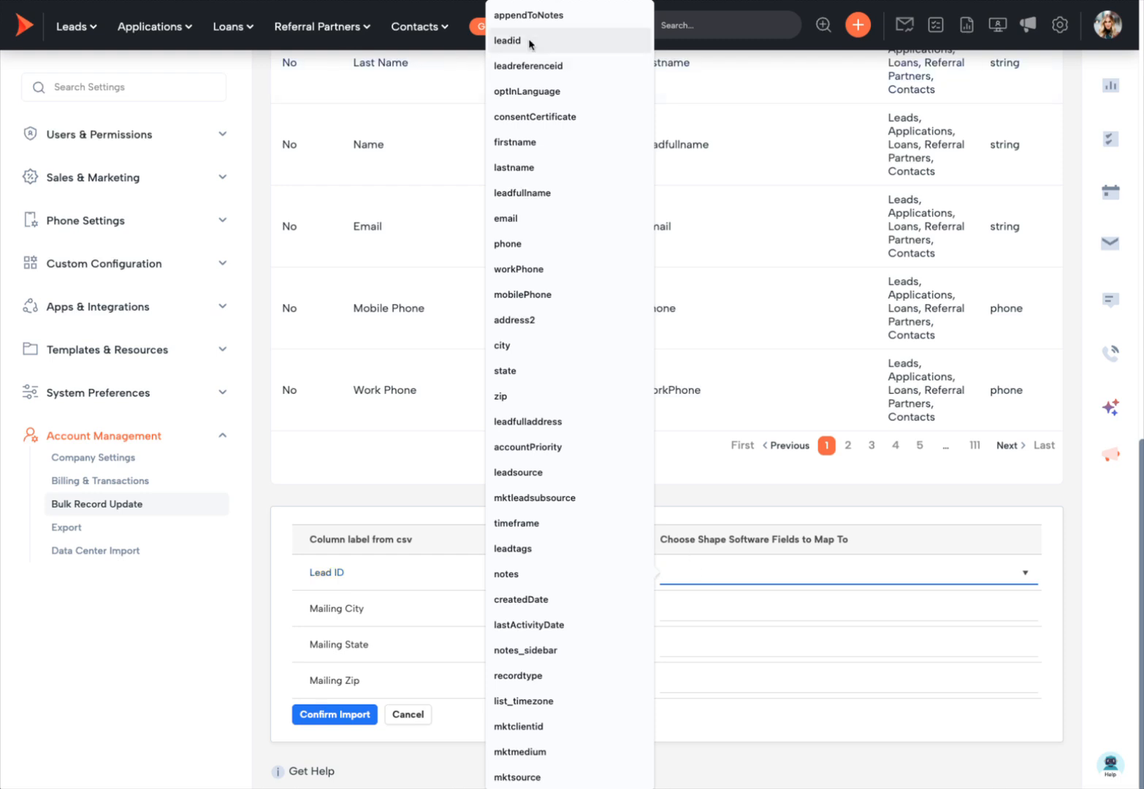
click(500, 40)
click(712, 615)
text(mailing)
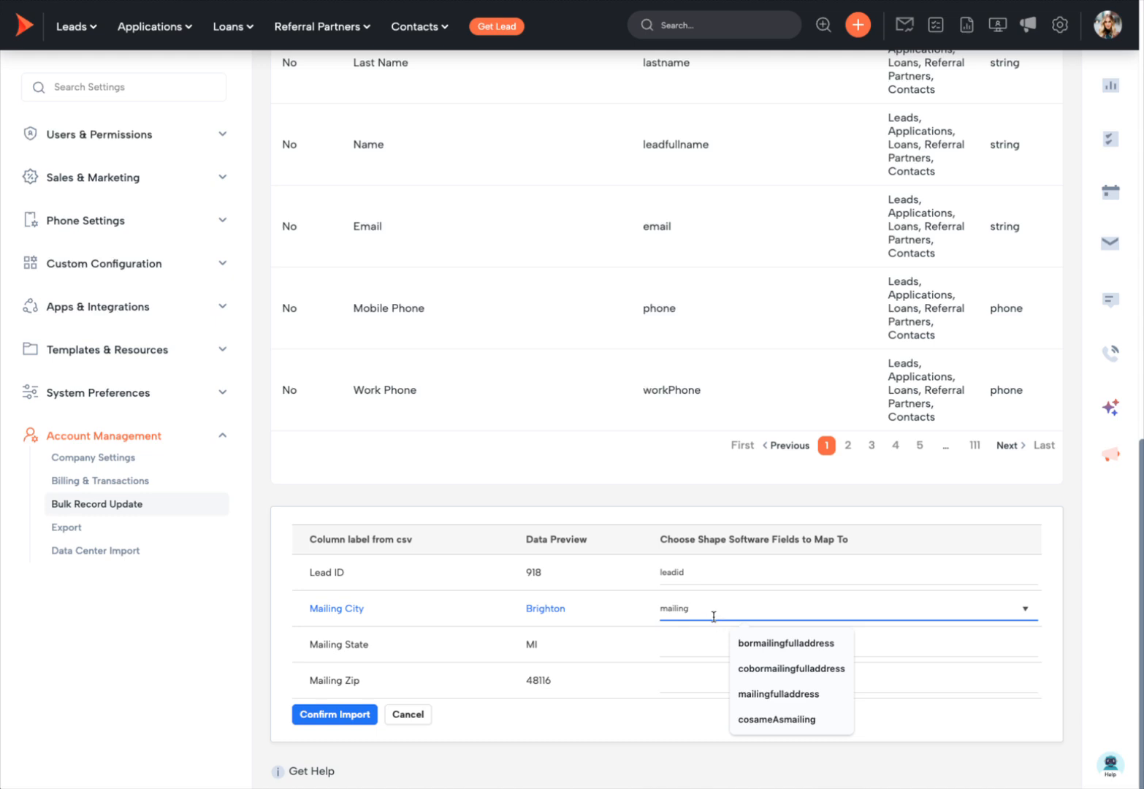
key(BackSpace)
key(BackSpace)
key(BackSpace)
key(BackSpace)
key(BackSpace)
key(BackSpace)
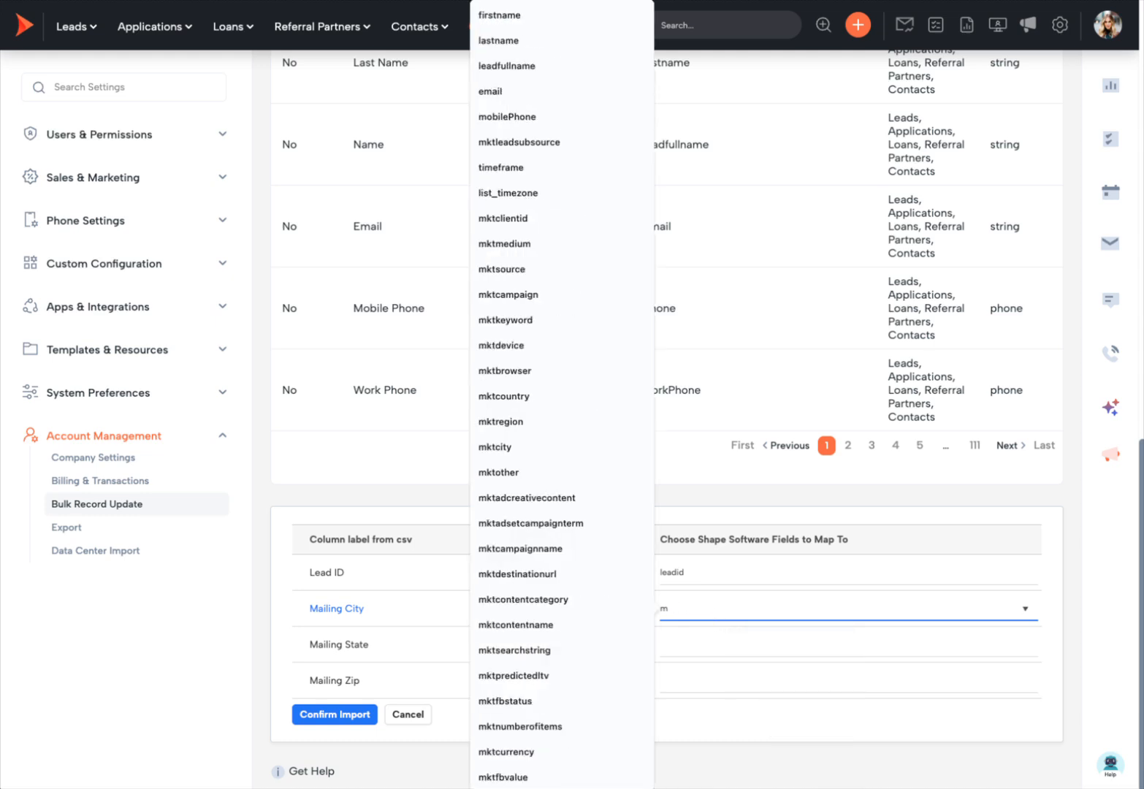
key(BackSpace)
text(city)
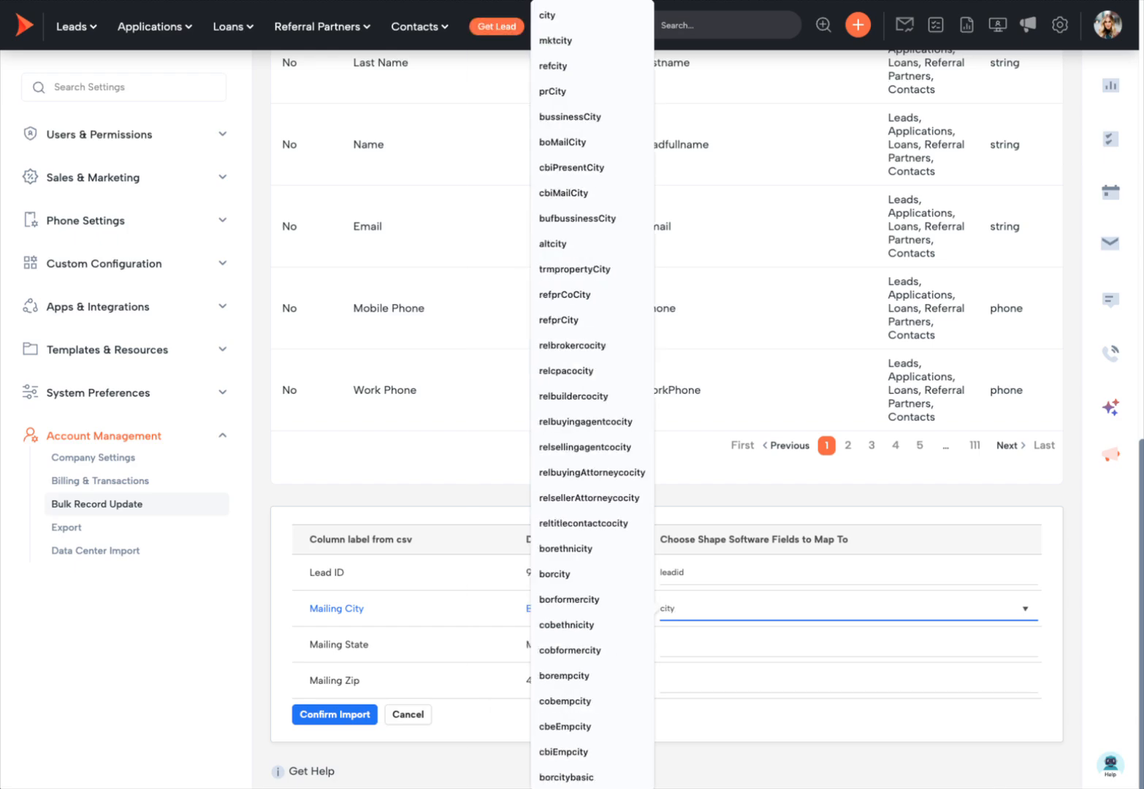
key(super+a)
text(boor)
key(BackSpace)
key(BackSpace)
key(BackSpace)
key(BackSpace)
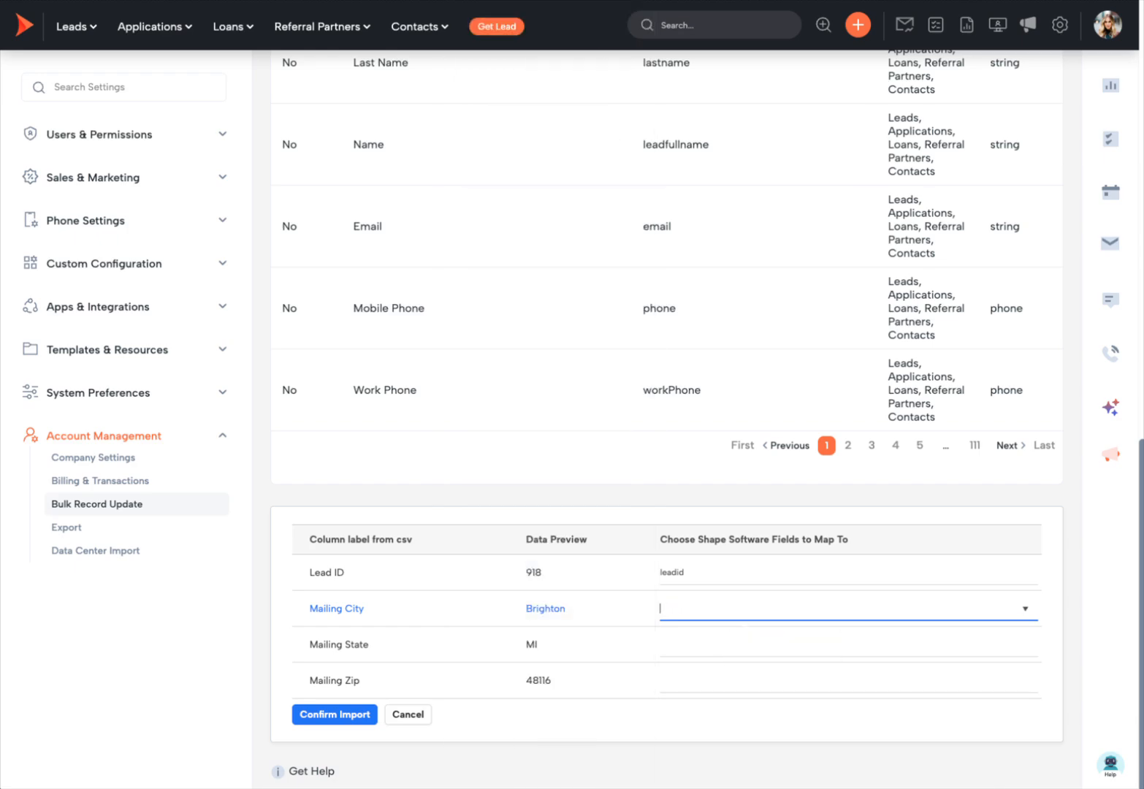
- Map the CSV's Mailing City column to the boMailCity field
text(mailin)
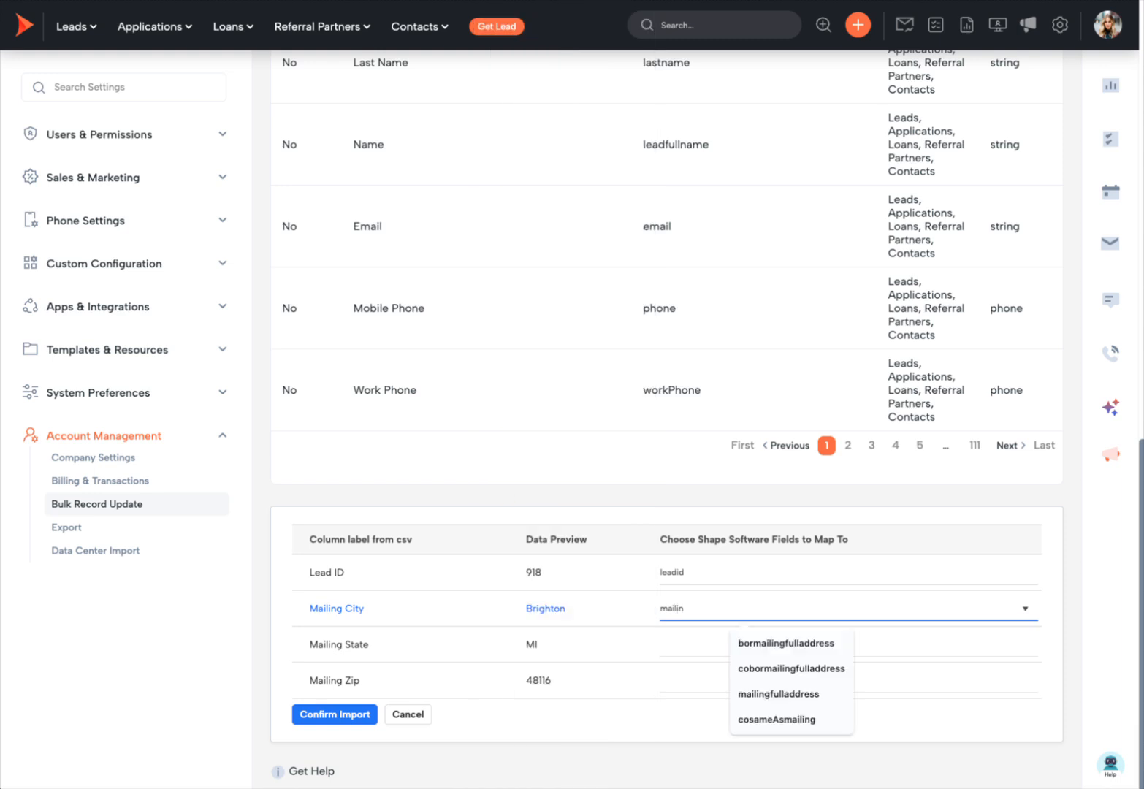
key(BackSpace)
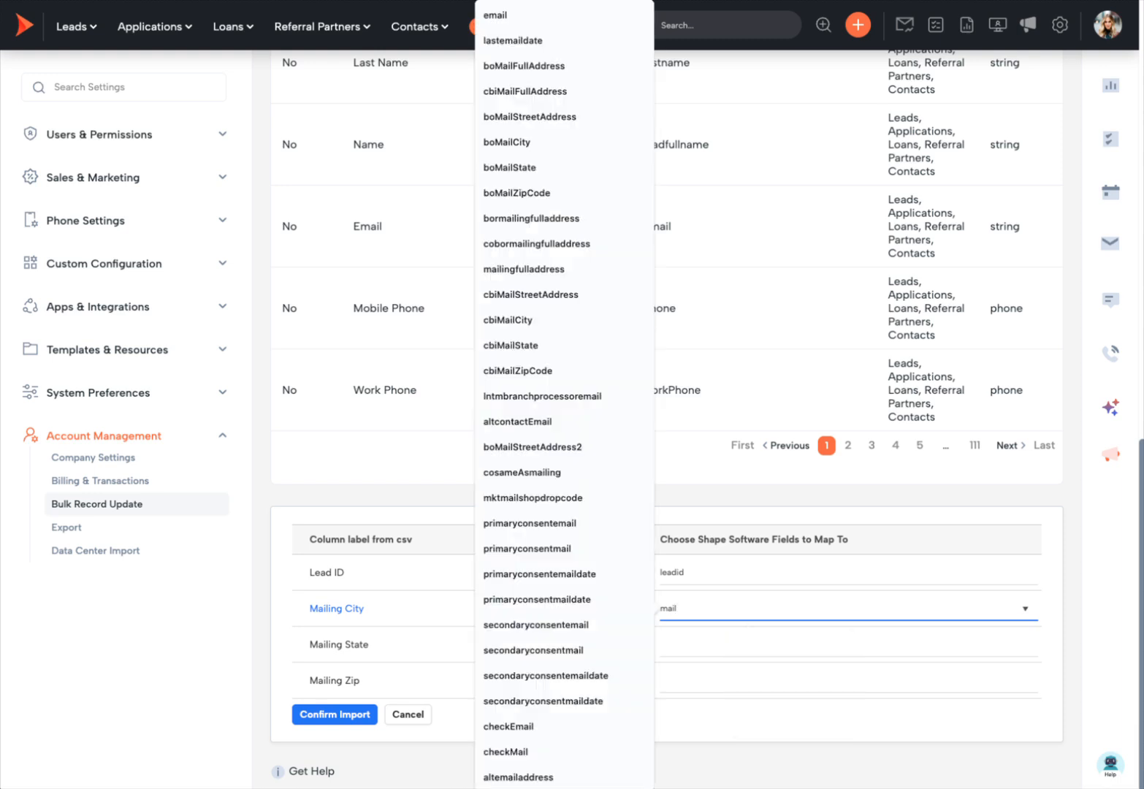
click(557, 143)
- Map the CSV's Mailing State column to the boMailState field
click(715, 642)
text(mail)
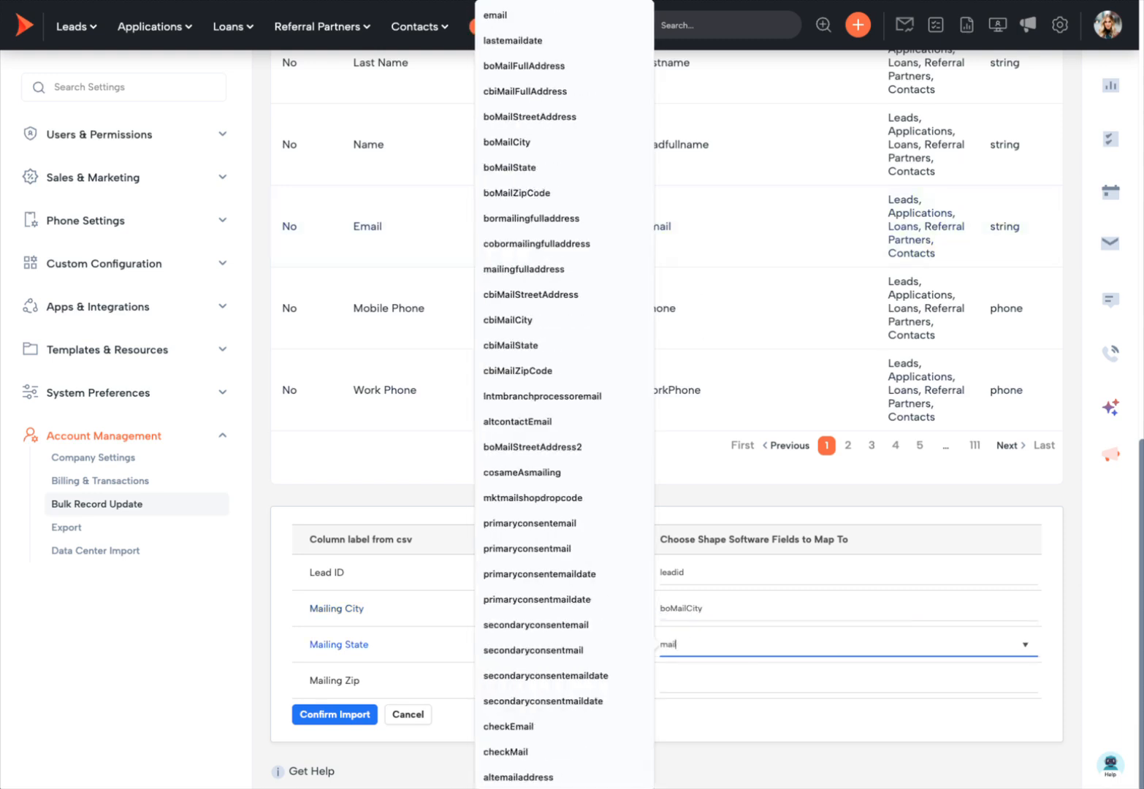
click(567, 164)
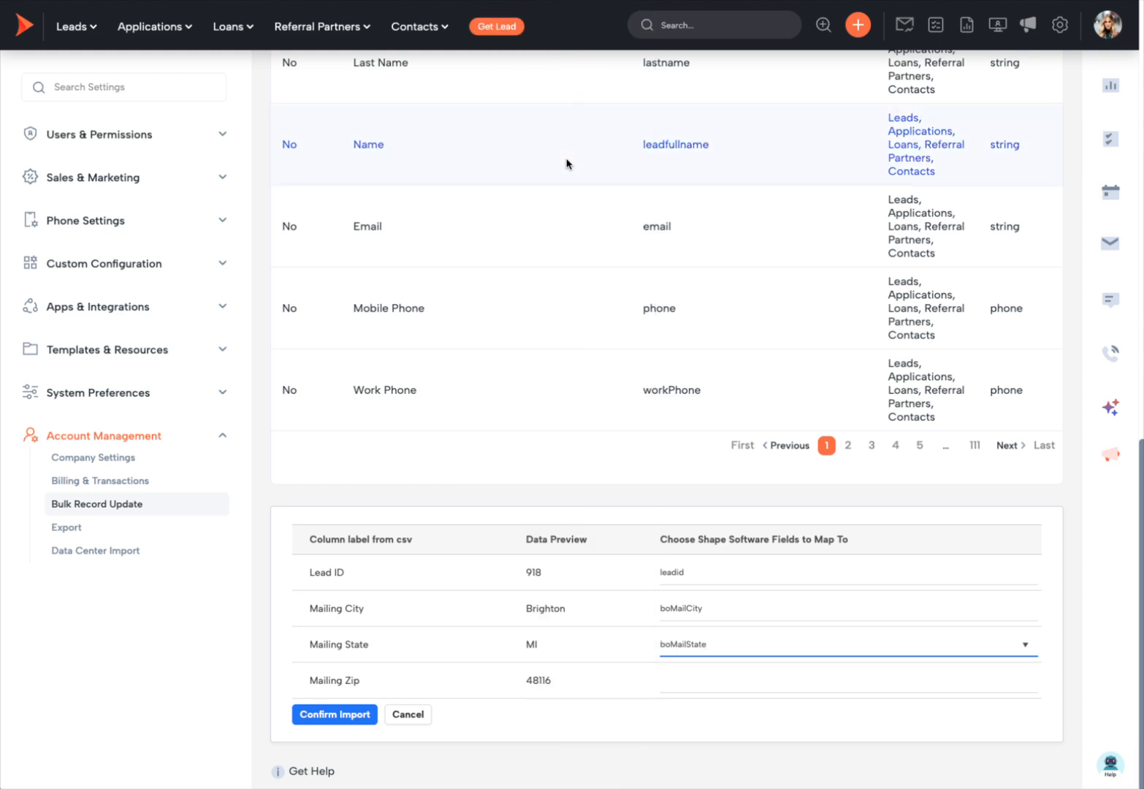
- Map the CSV's Mailing Zip column to the boMailZipCode field and confirm the import
click(698, 681)
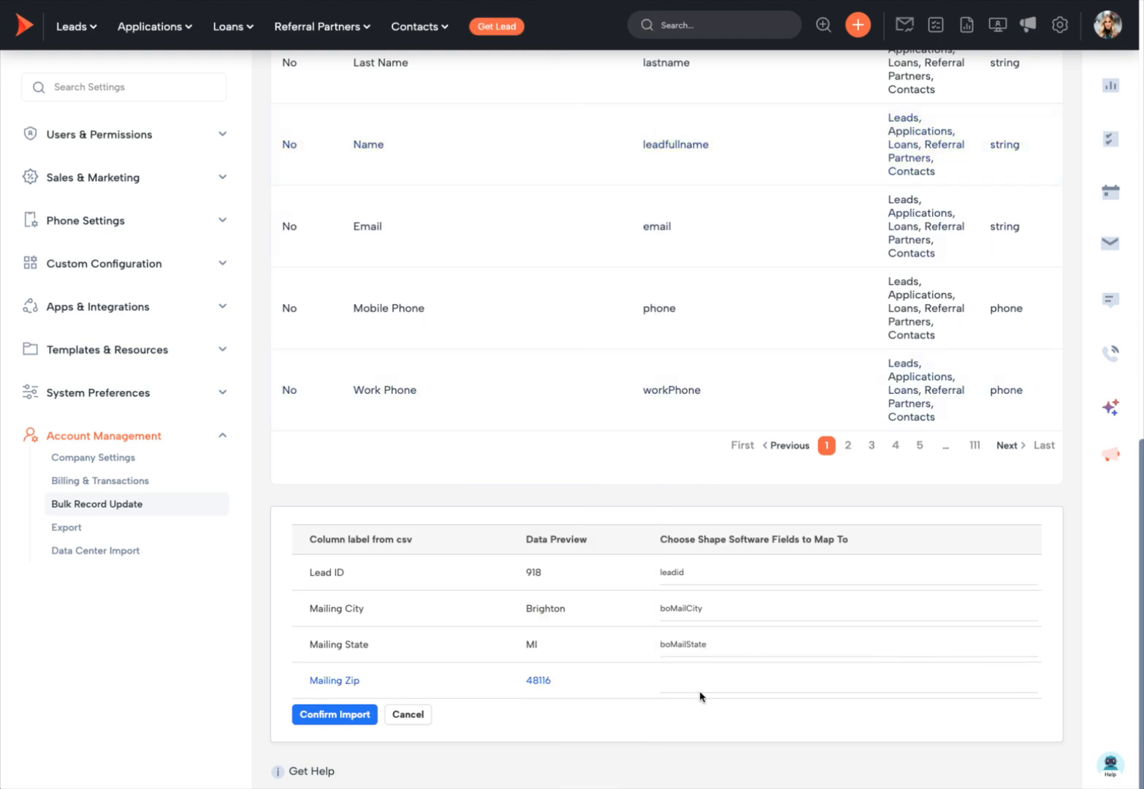
text(mail)
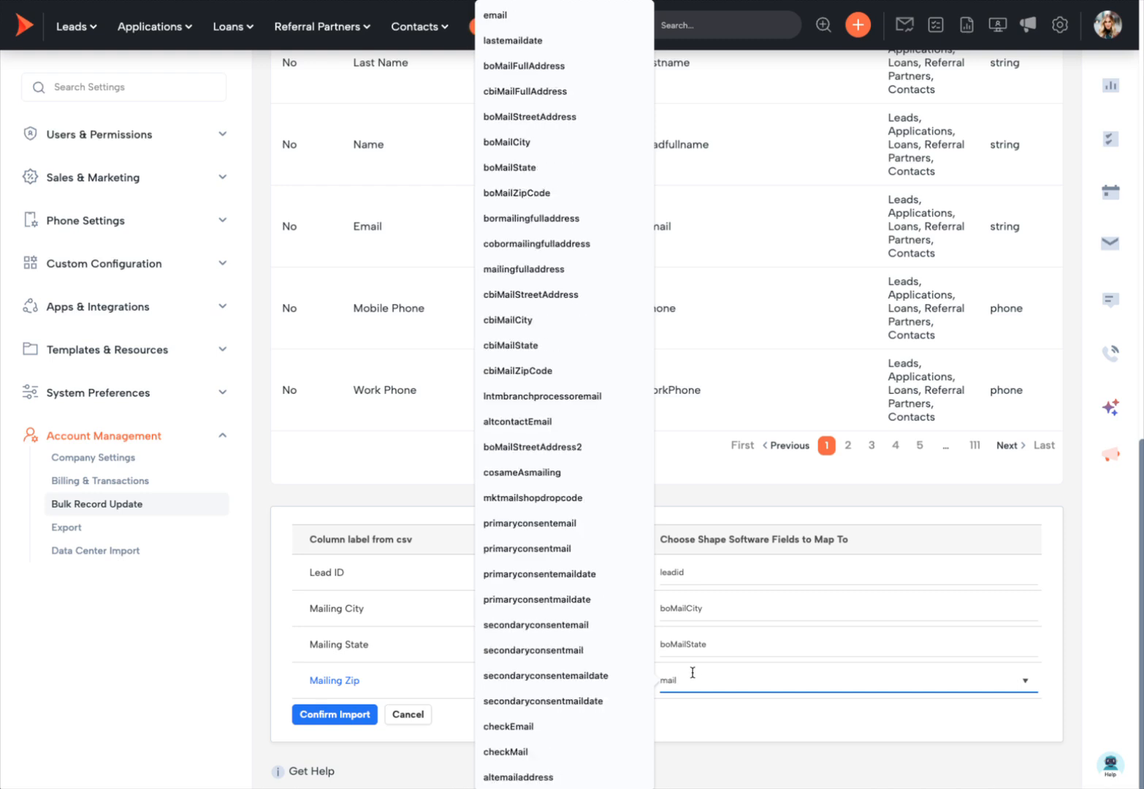
click(595, 195)
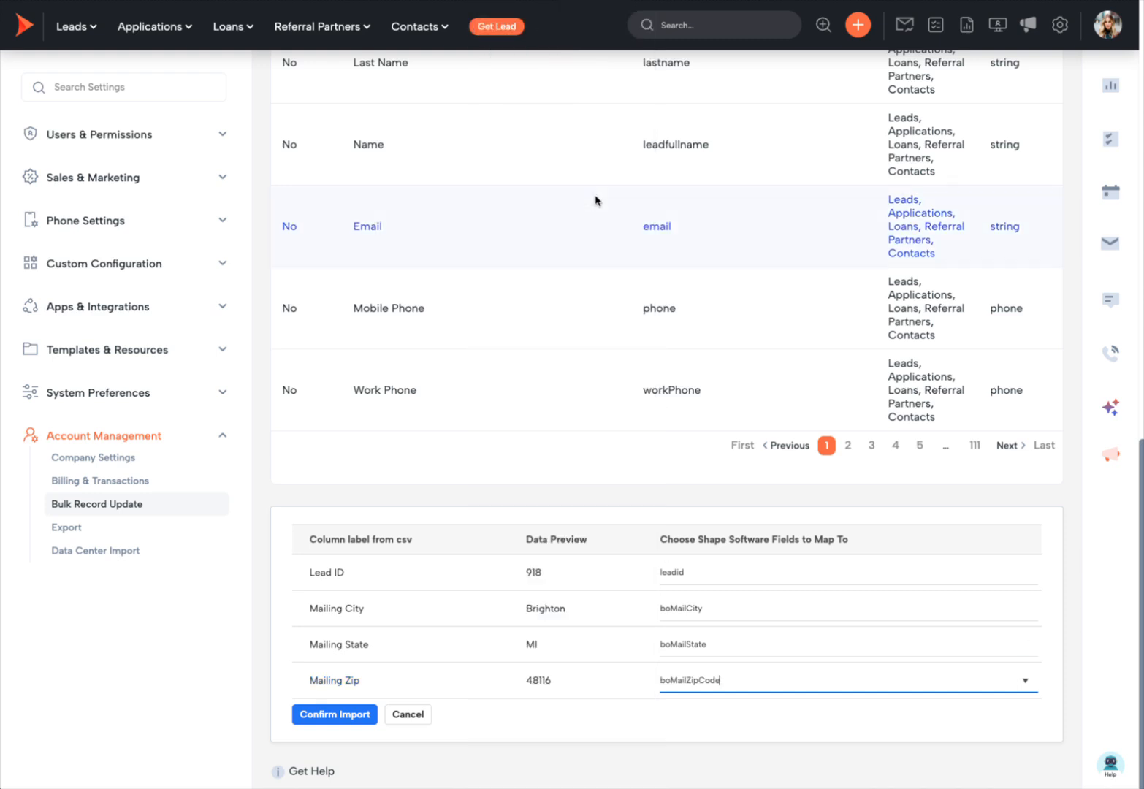
click(332, 718)
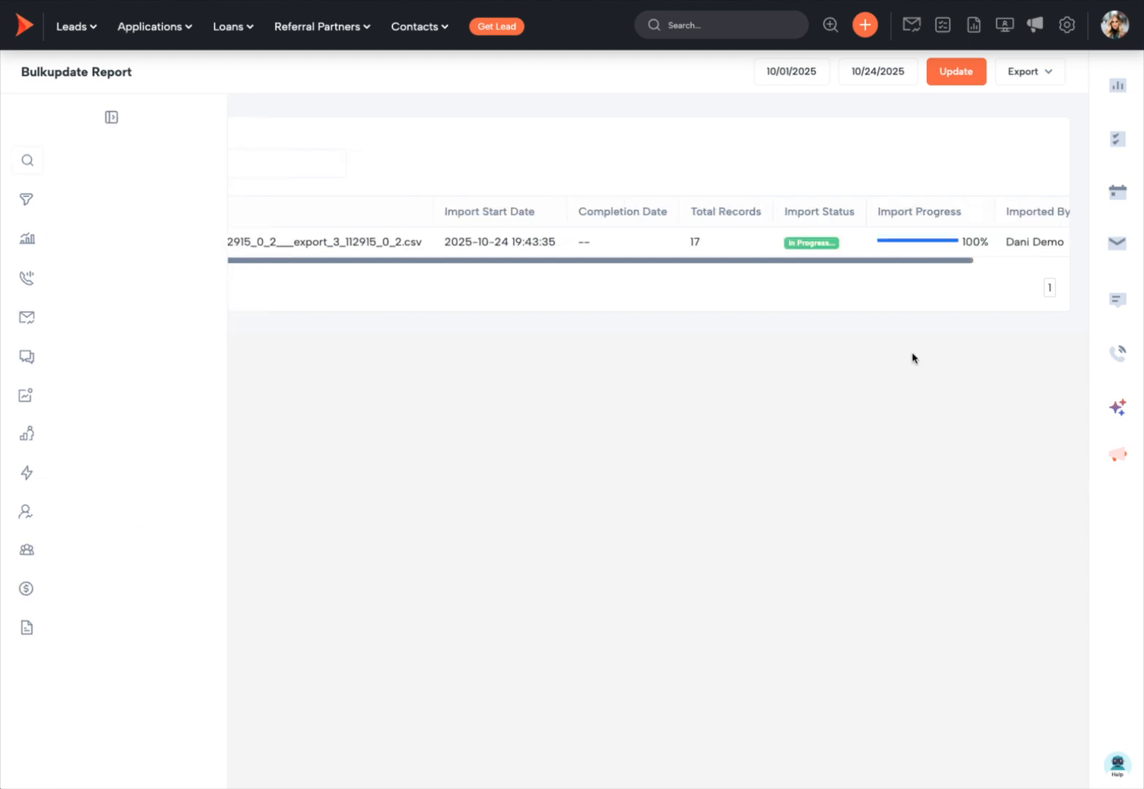
- Open the All Leads list and check its mailing city, state and zip columns
mouse_move(84, 35)
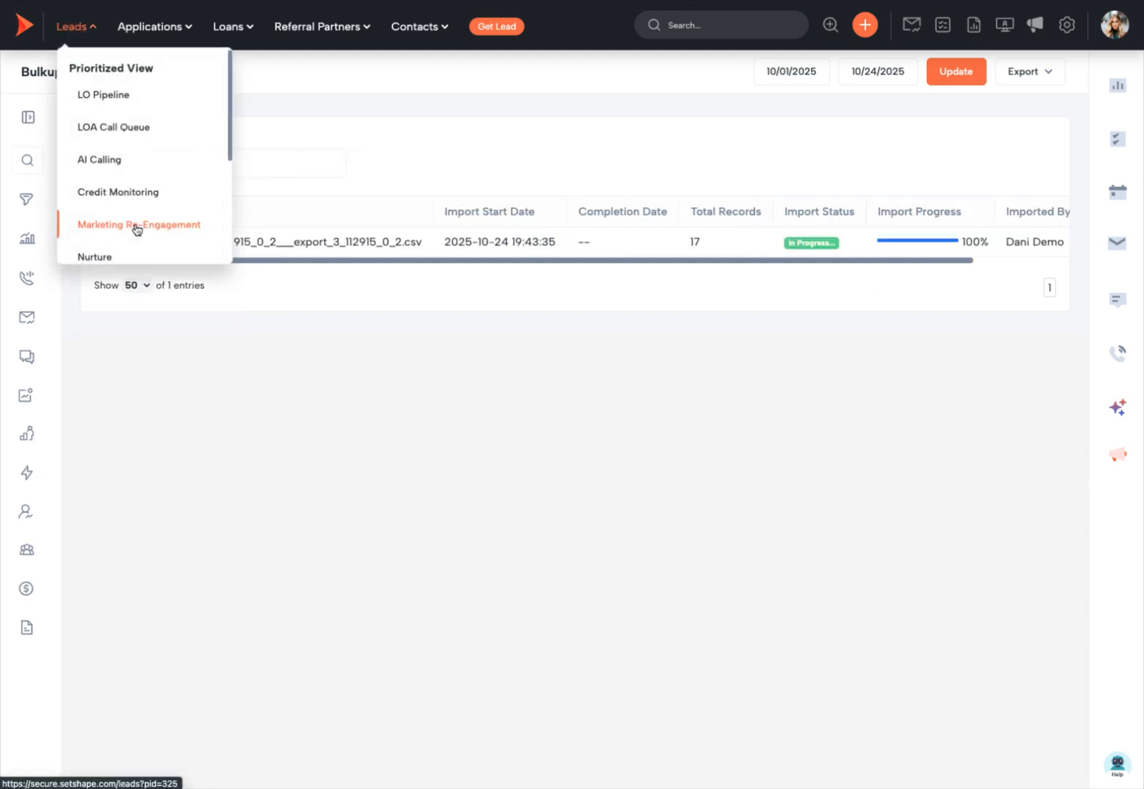
scroll(138, 227, down, 3)
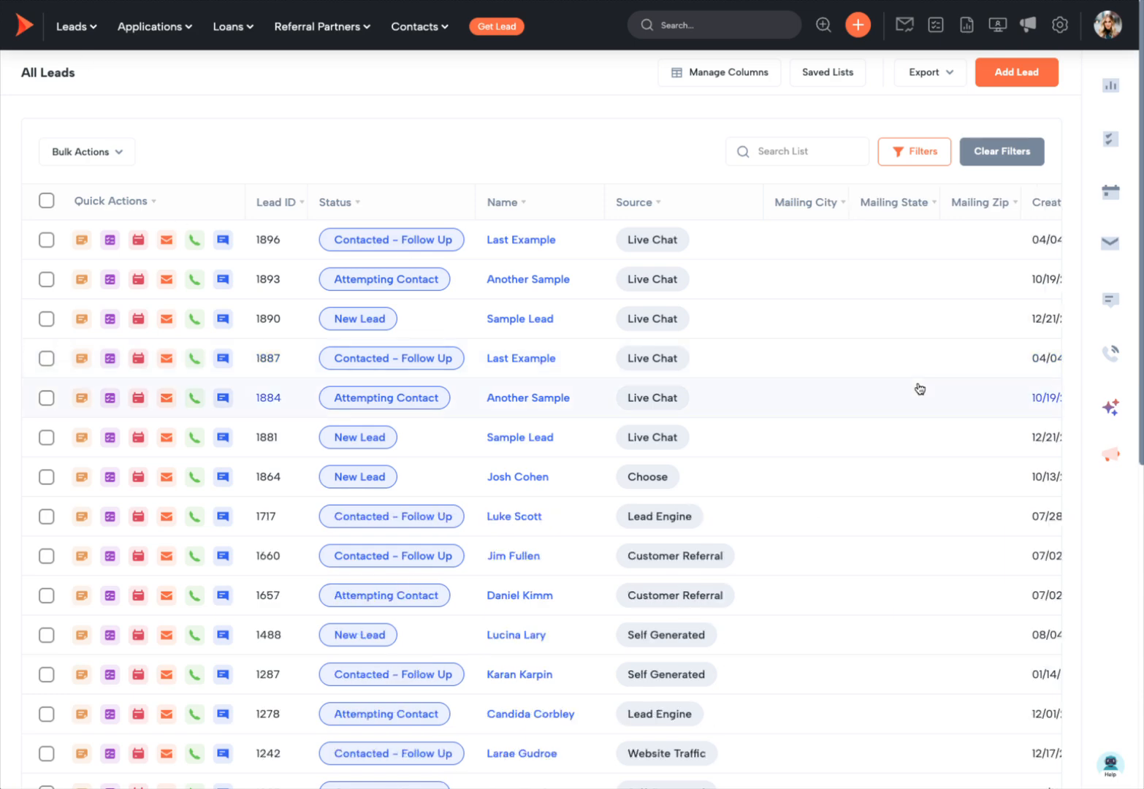
scroll(919, 390, down, 4)
scroll(920, 390, up, 5)
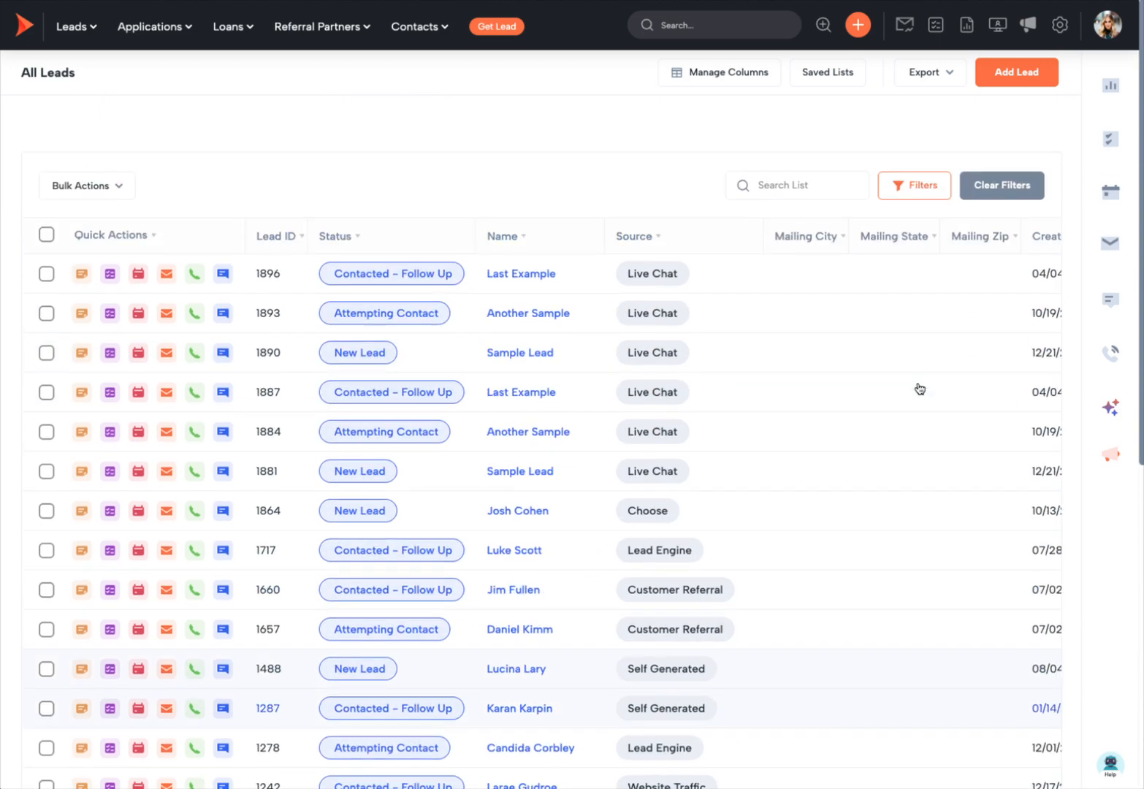
- Remove the Mailing City empty-value filter from the All Leads list and review the leads' mailing columns
click(913, 151)
scroll(608, 542, down, 5)
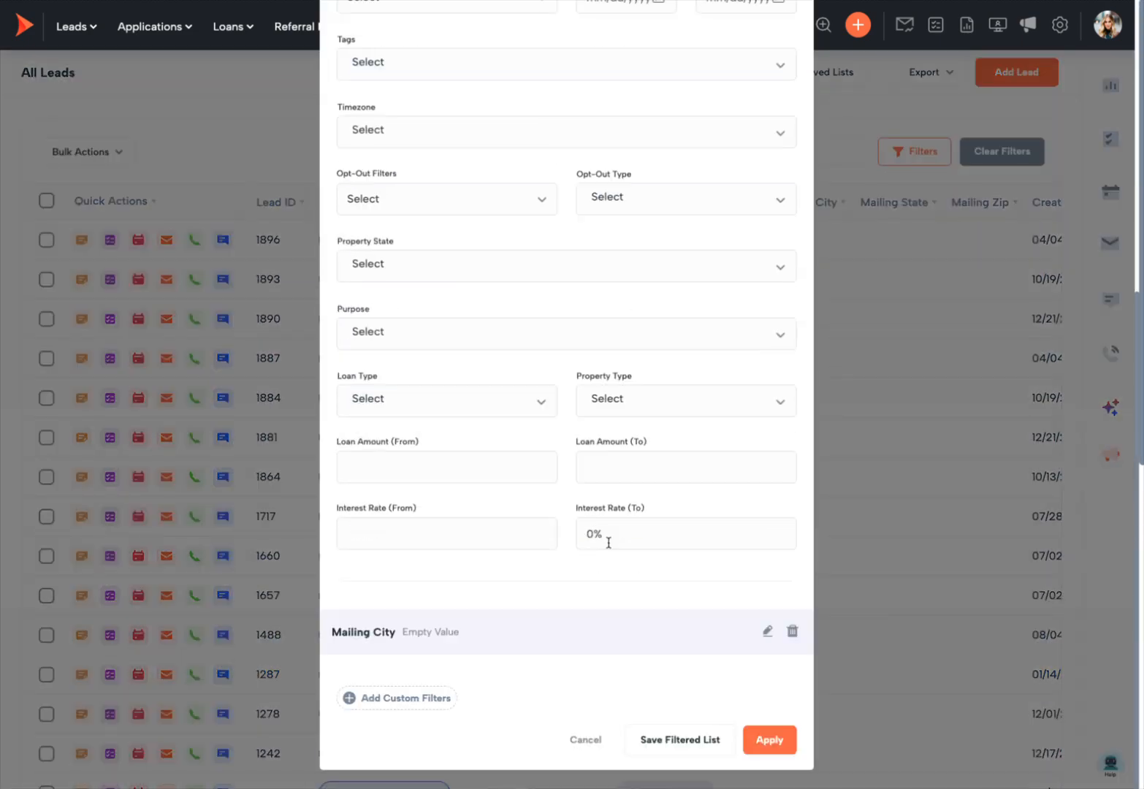
click(791, 632)
click(688, 70)
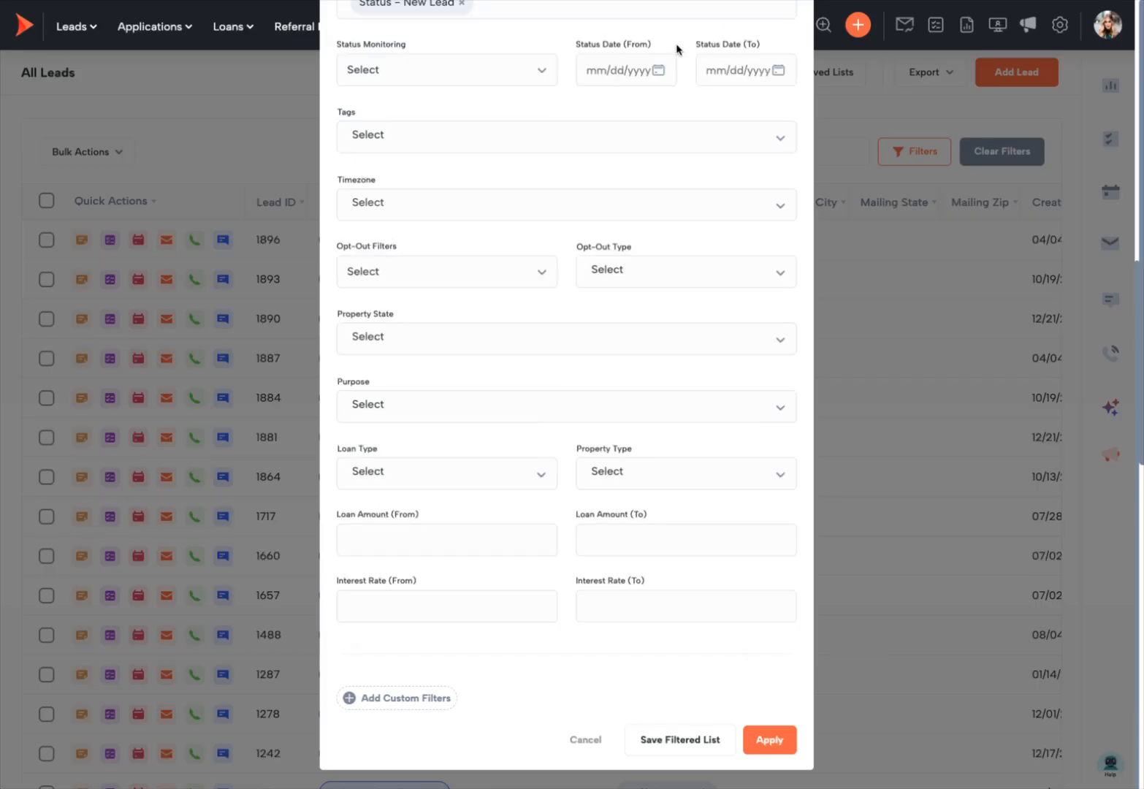
click(884, 398)
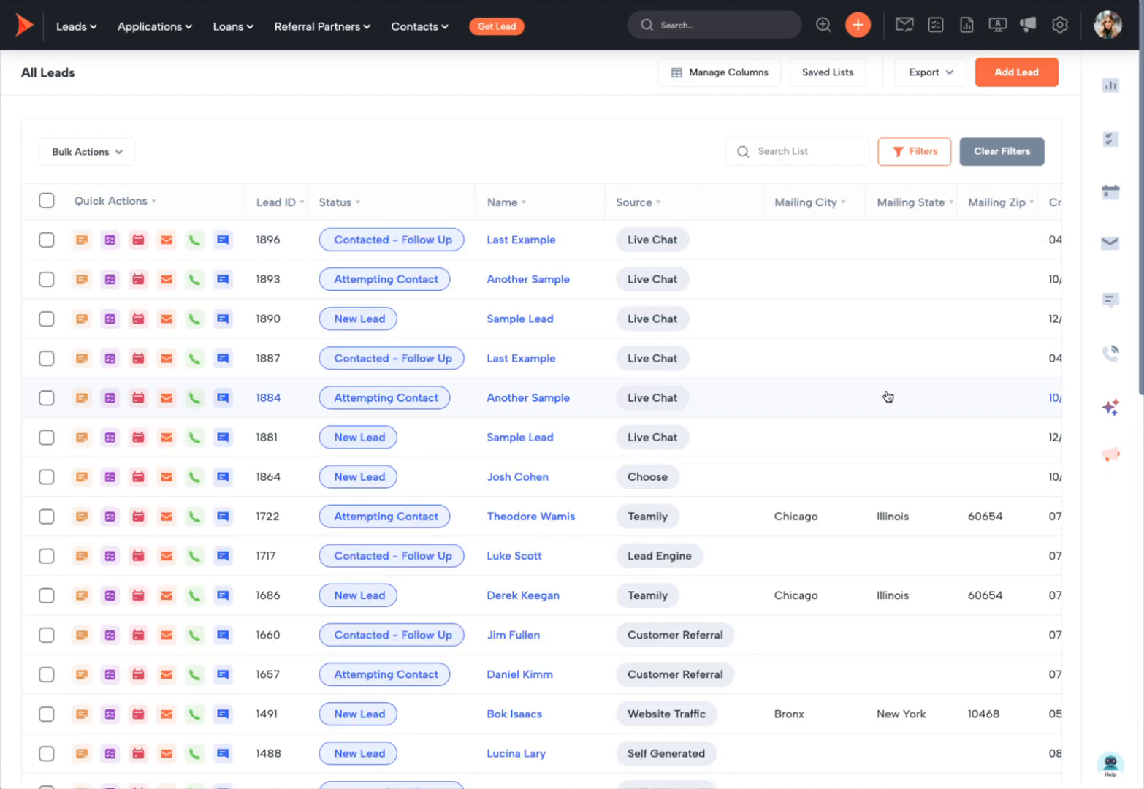
scroll(862, 411, down, 8)
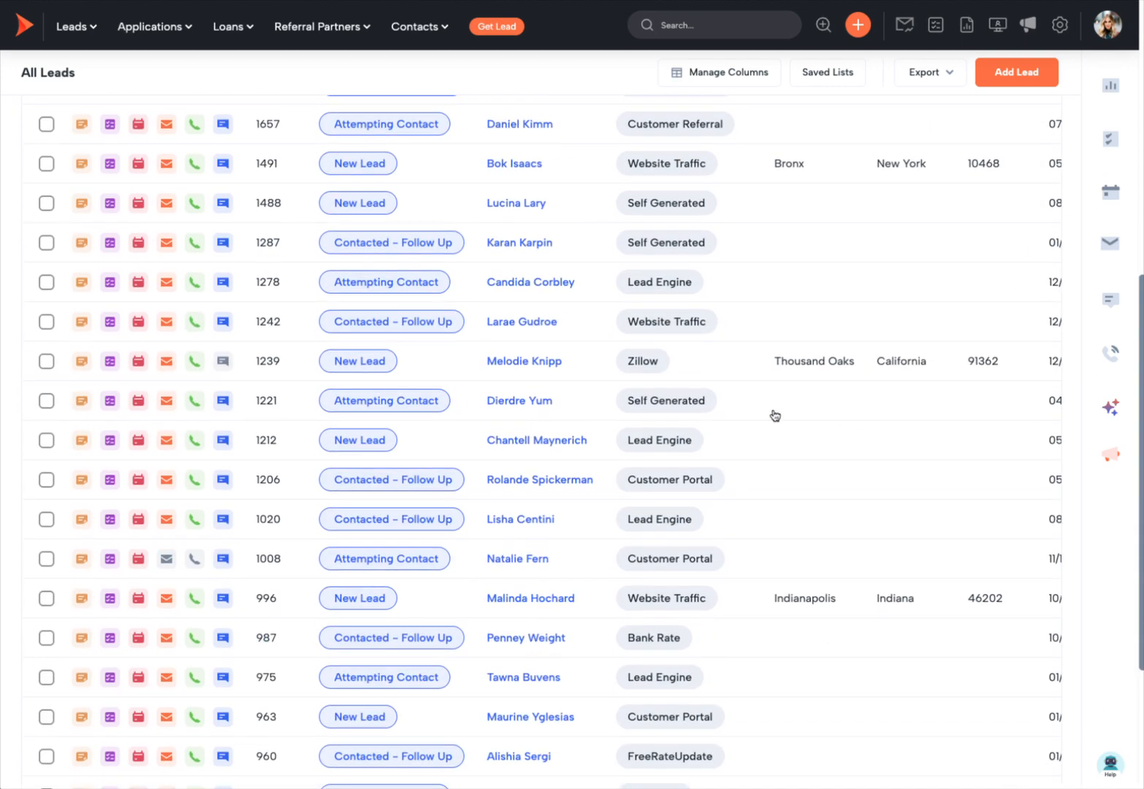
scroll(545, 334, up, 10)
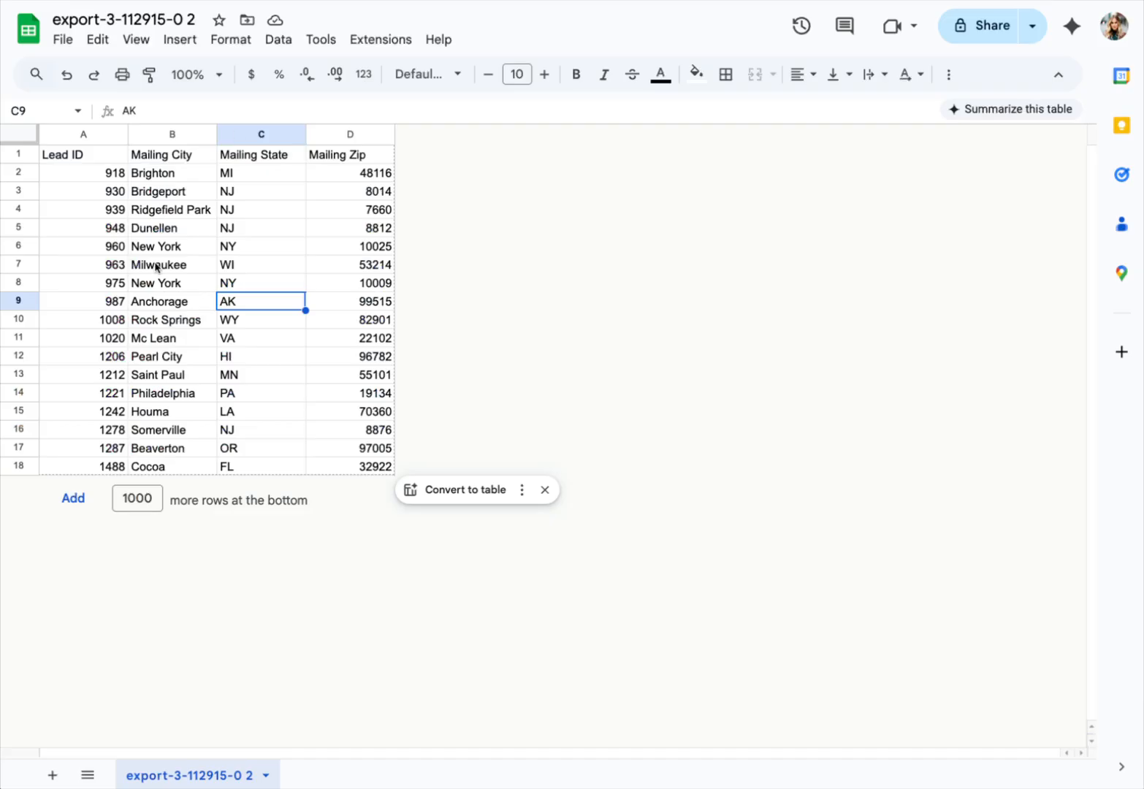
- Take the Lead ID from the sheet's first data row and search Shape for it to open that lead's record
click(110, 176)
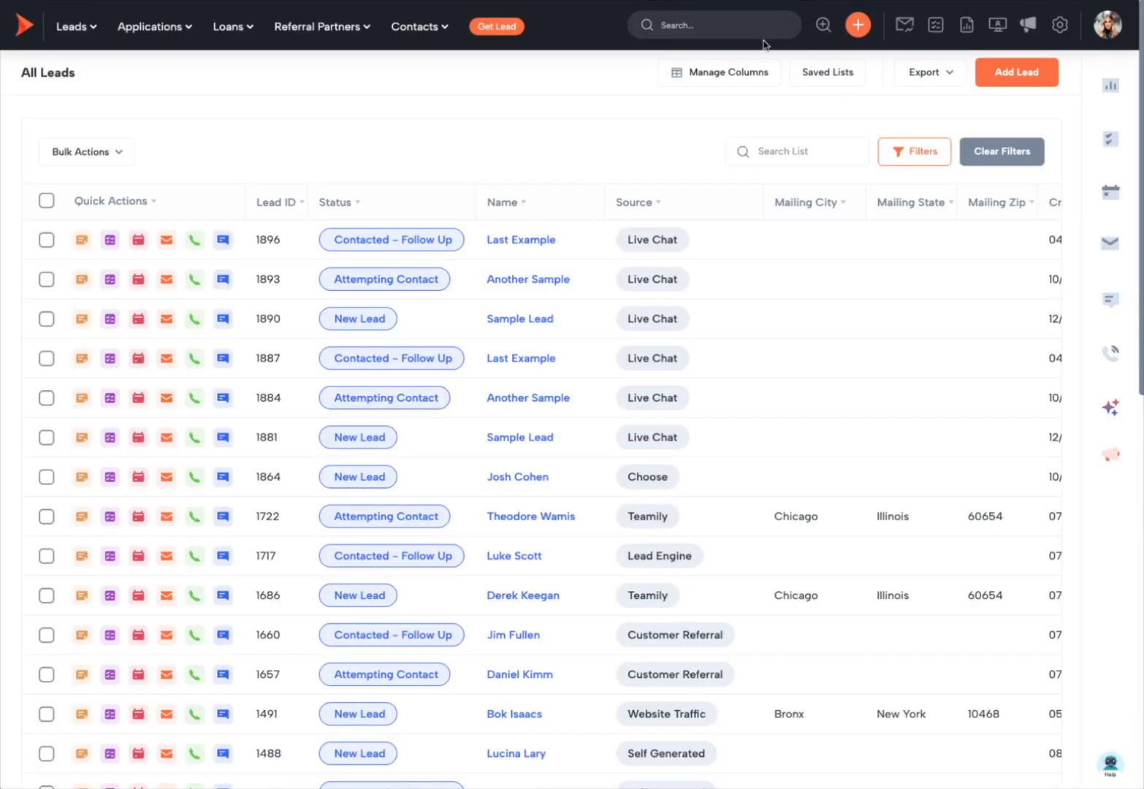
click(757, 33)
text(918)
key(Return)
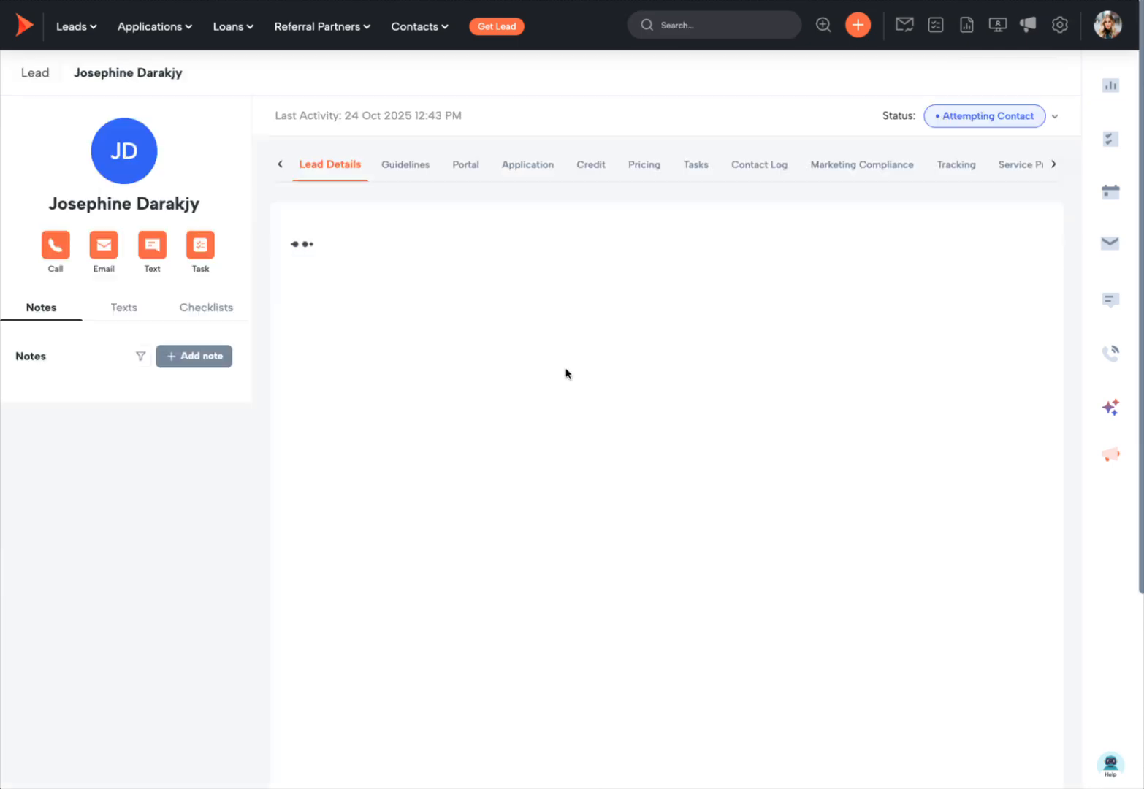
- Open the lead's application and check the city, state and zip of the mailing address
click(526, 165)
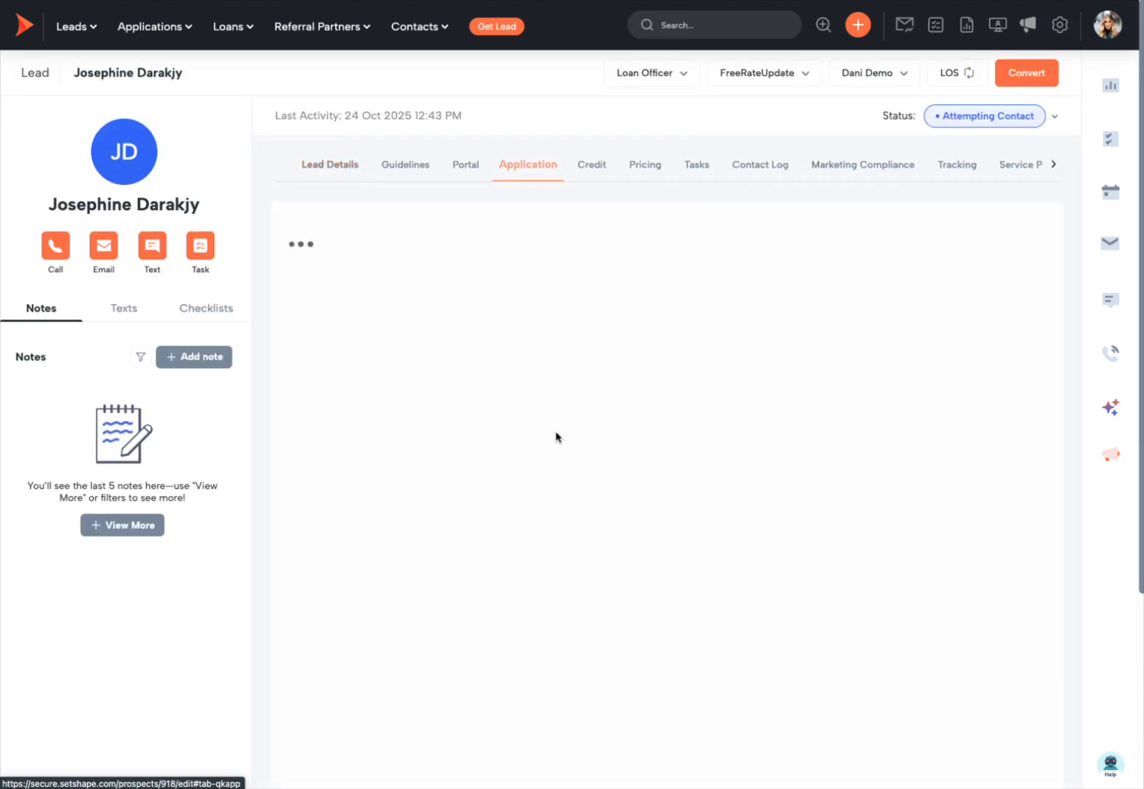
scroll(597, 443, down, 6)
scroll(596, 445, down, 1)
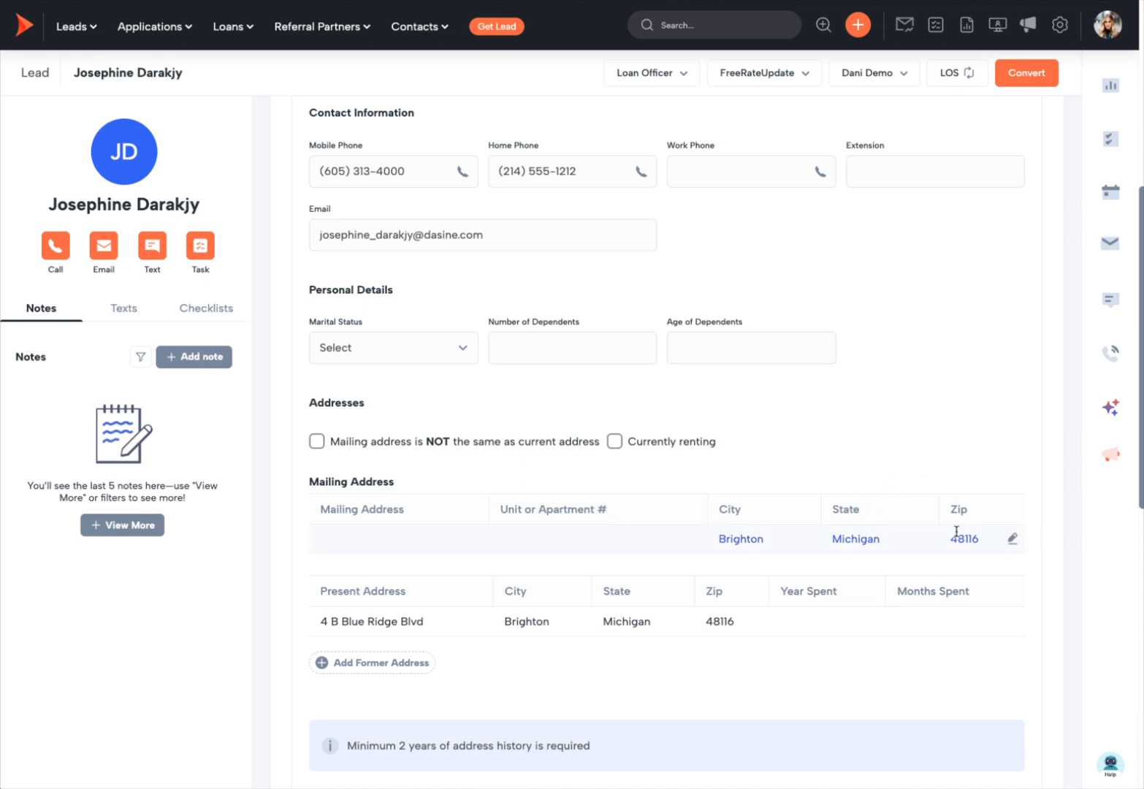
scroll(956, 531, up, 6)
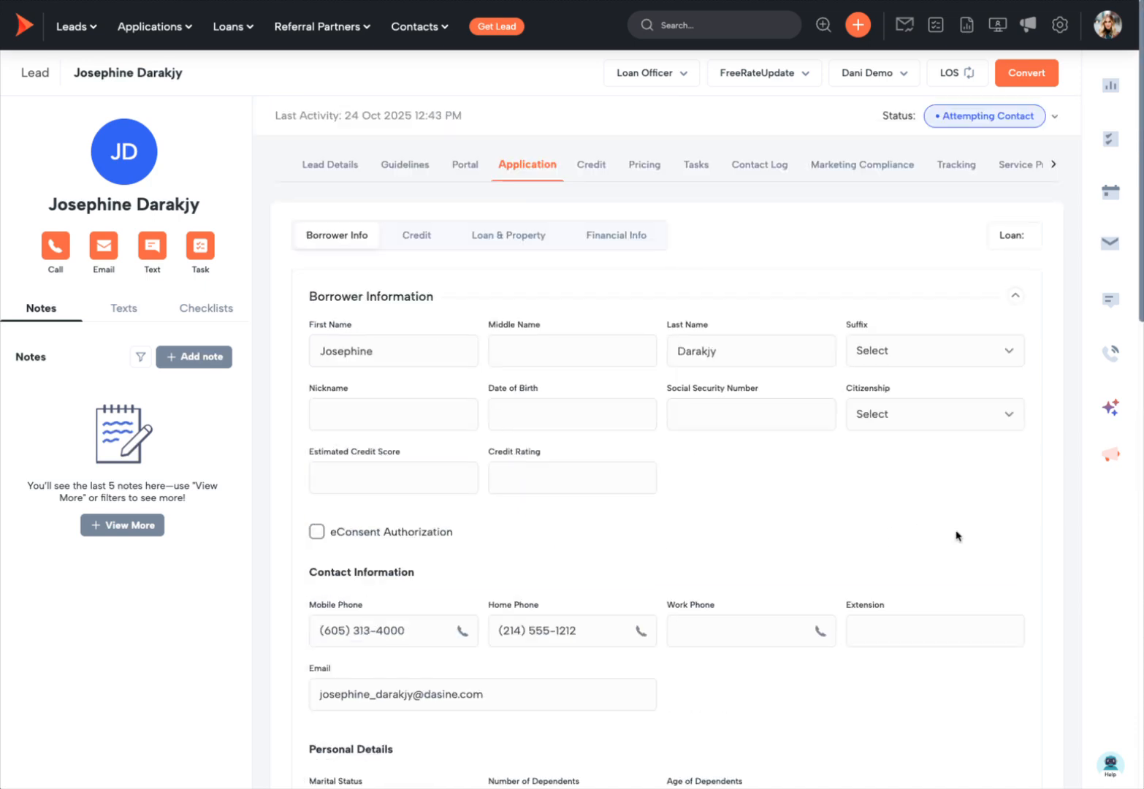